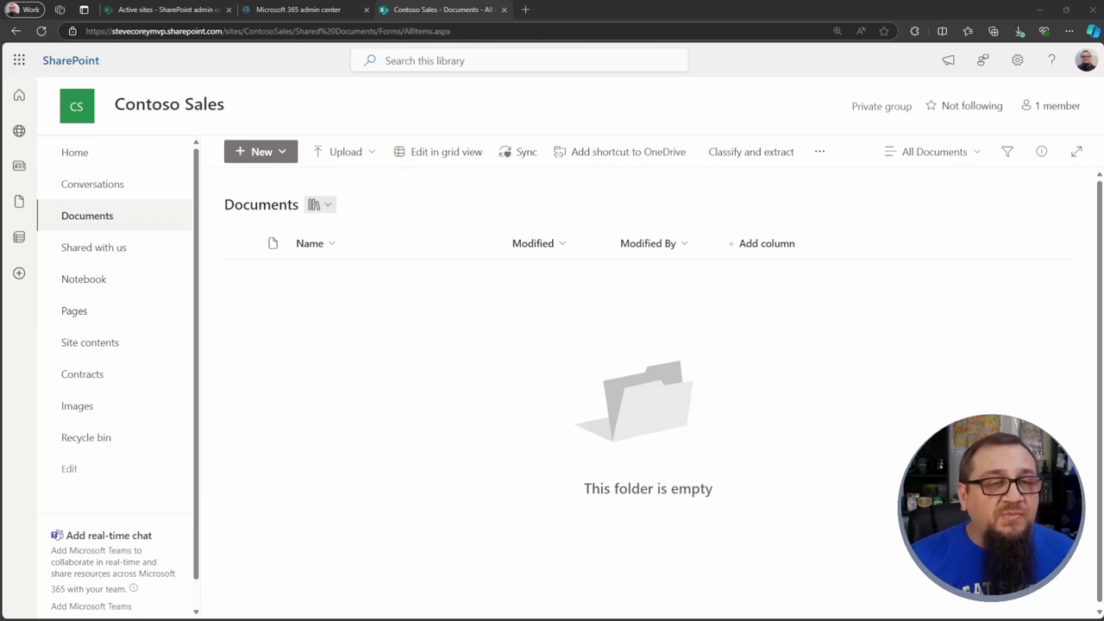
In the admin center's Setup, open 'Automate content processes with Syntex' under Files and content.
{"action": "left_click", "coordinate": [245, 9]}
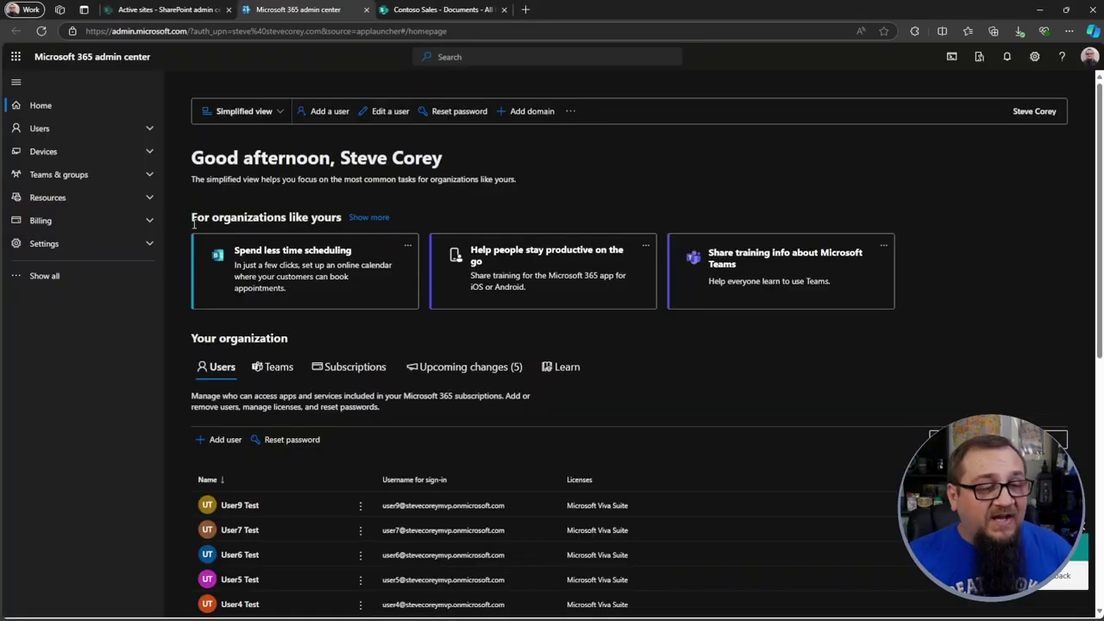
{"action": "left_click", "coordinate": [67, 275]}
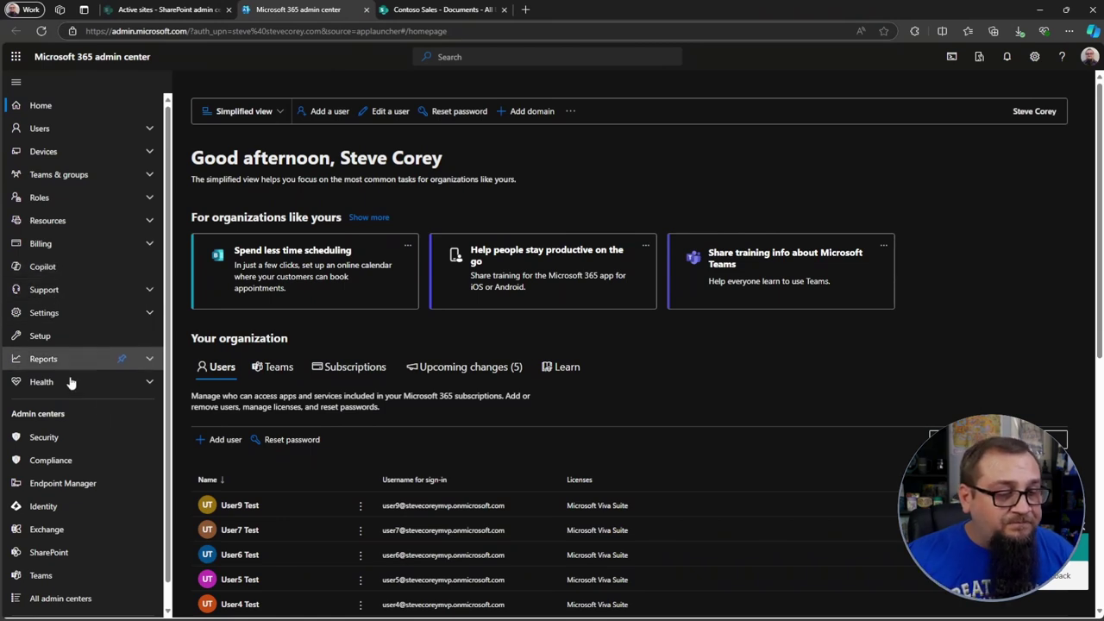
{"action": "left_click", "coordinate": [71, 338]}
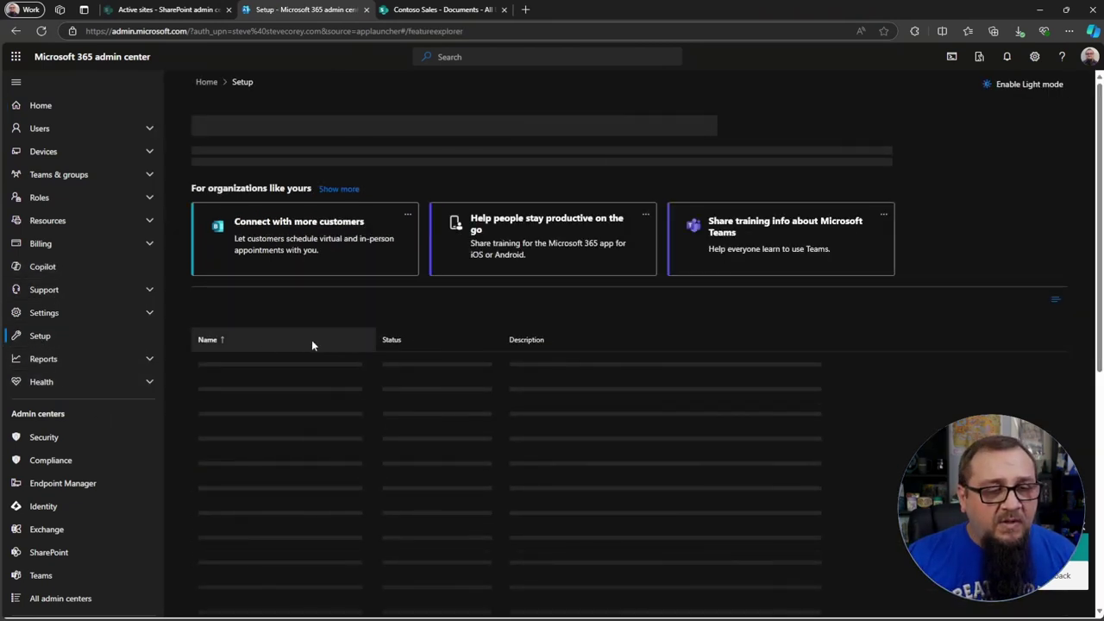
{"action": "scroll", "coordinate": [343, 347], "scroll_direction": "down", "scroll_amount": 3}
{"action": "scroll", "coordinate": [364, 352], "scroll_direction": "down", "scroll_amount": 5}
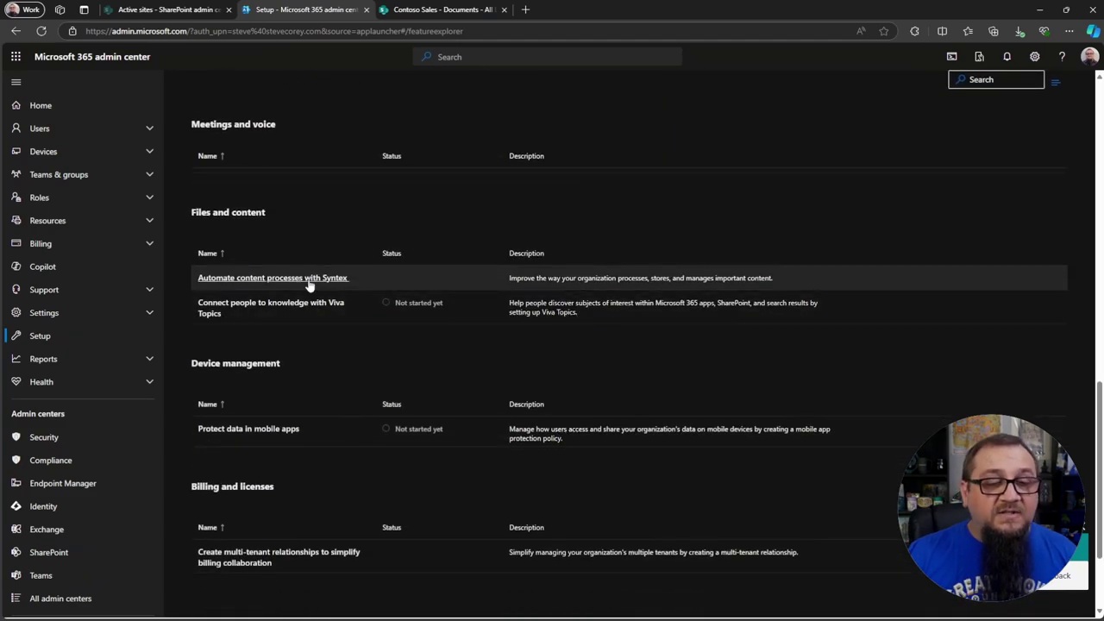
{"action": "left_click", "coordinate": [313, 279]}
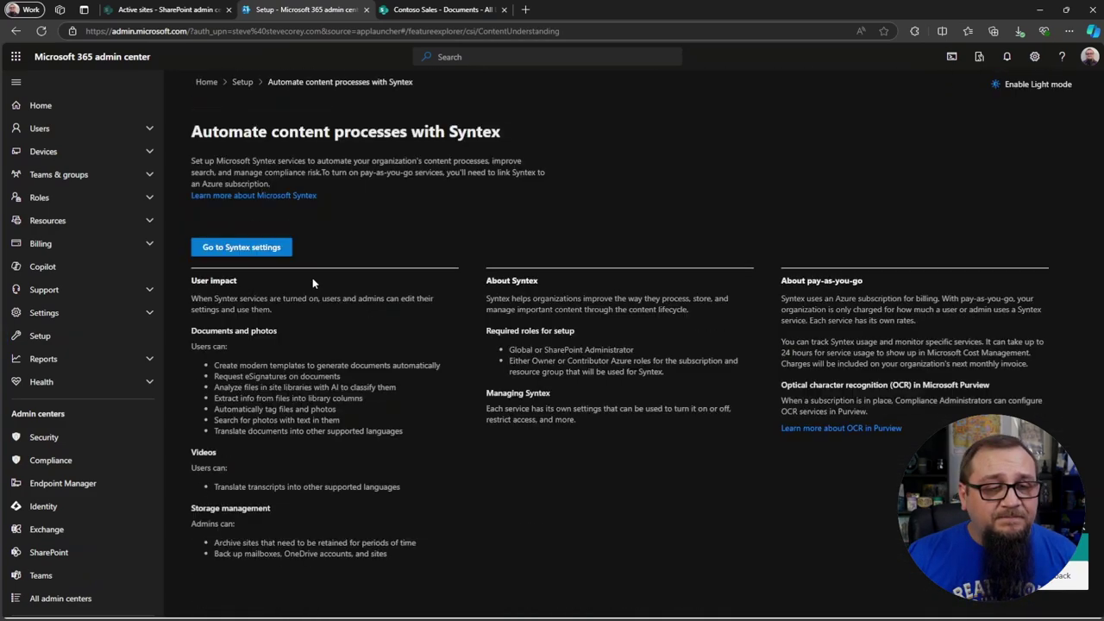
Open the Syntex org settings page and review its document and image services.
{"action": "left_click", "coordinate": [268, 249]}
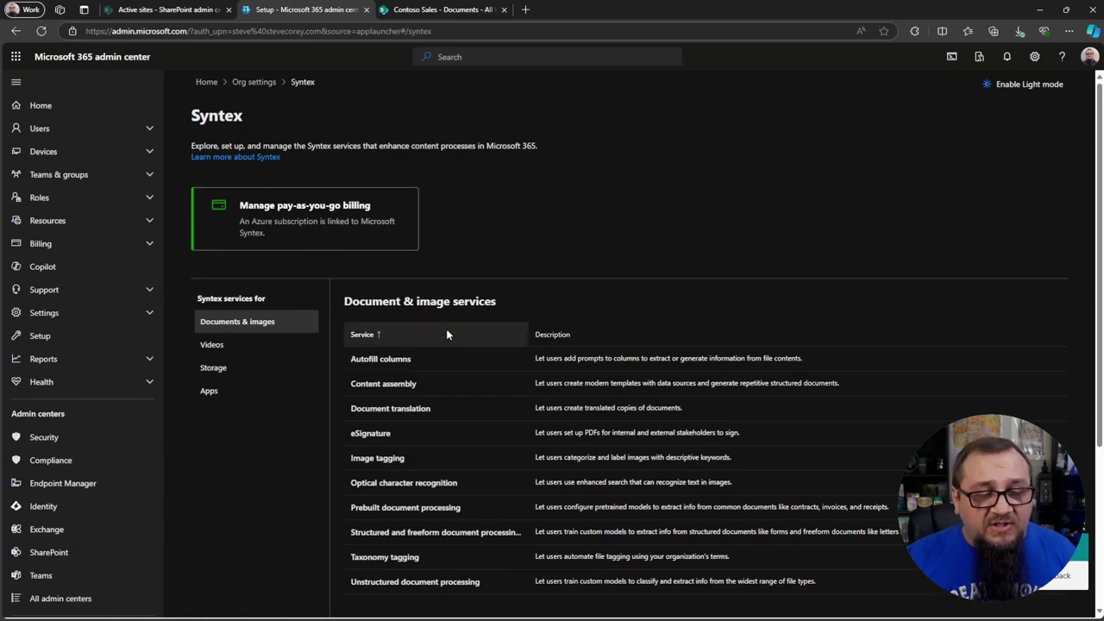
{"action": "scroll", "coordinate": [423, 398], "scroll_direction": "down", "scroll_amount": 1}
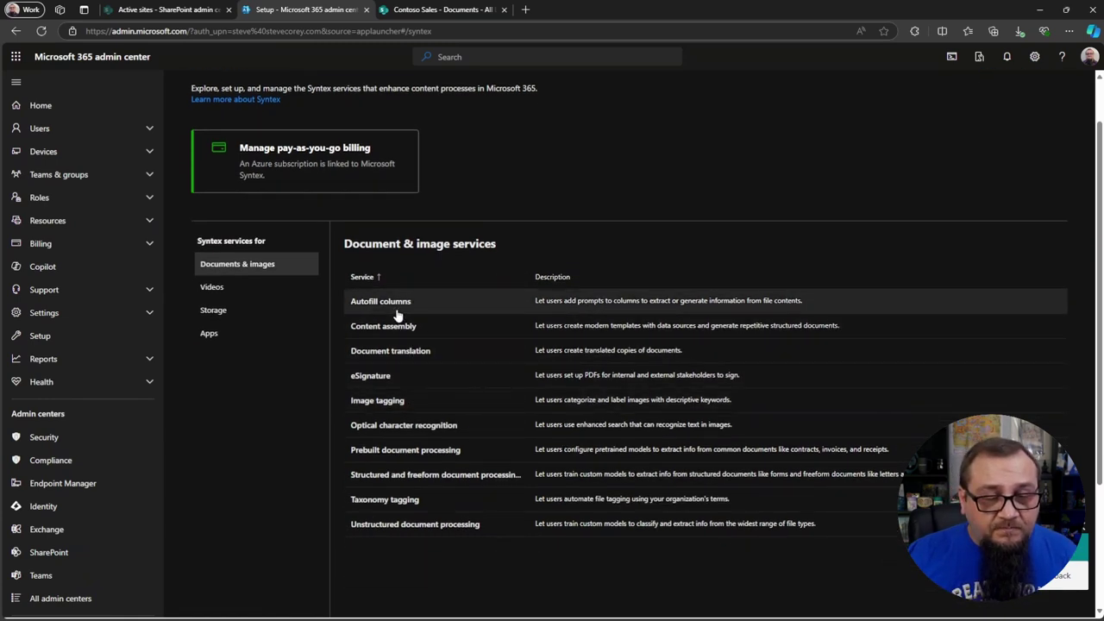
{"action": "left_click", "coordinate": [416, 452]}
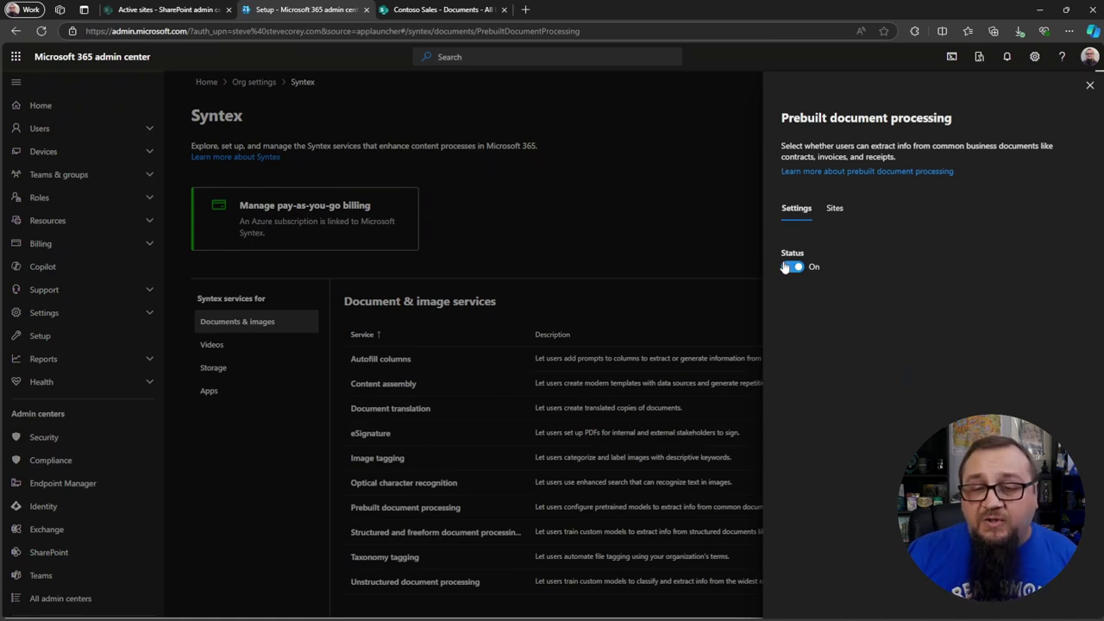
{"action": "left_click", "coordinate": [843, 212]}
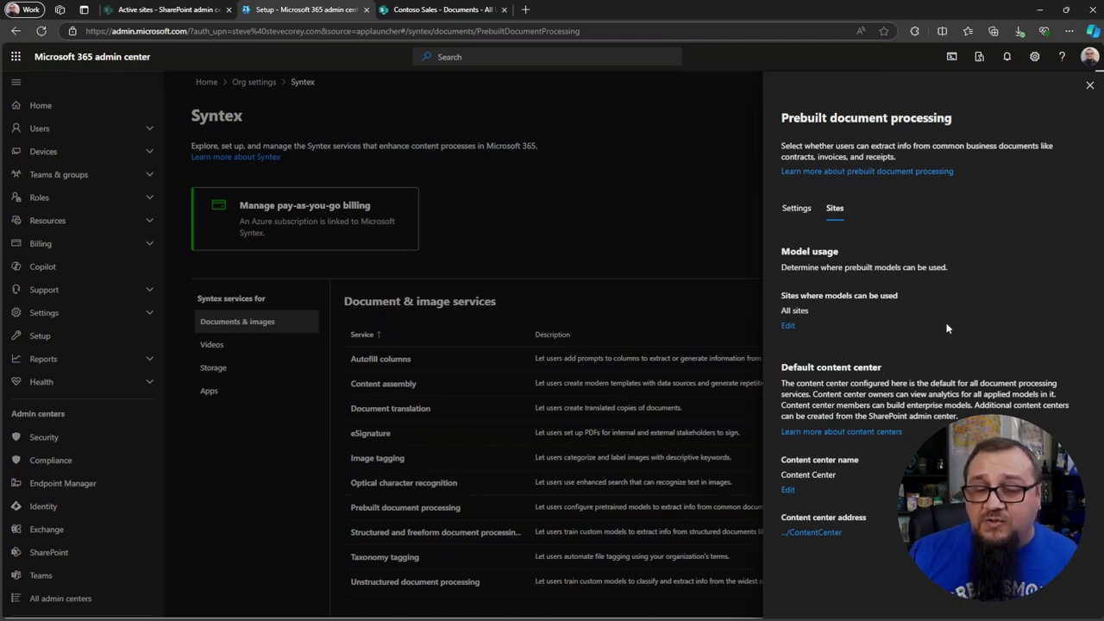
Close the prebuilt document processing settings and go back to the Contoso Sales Documents library.
{"action": "left_click", "coordinate": [1089, 84]}
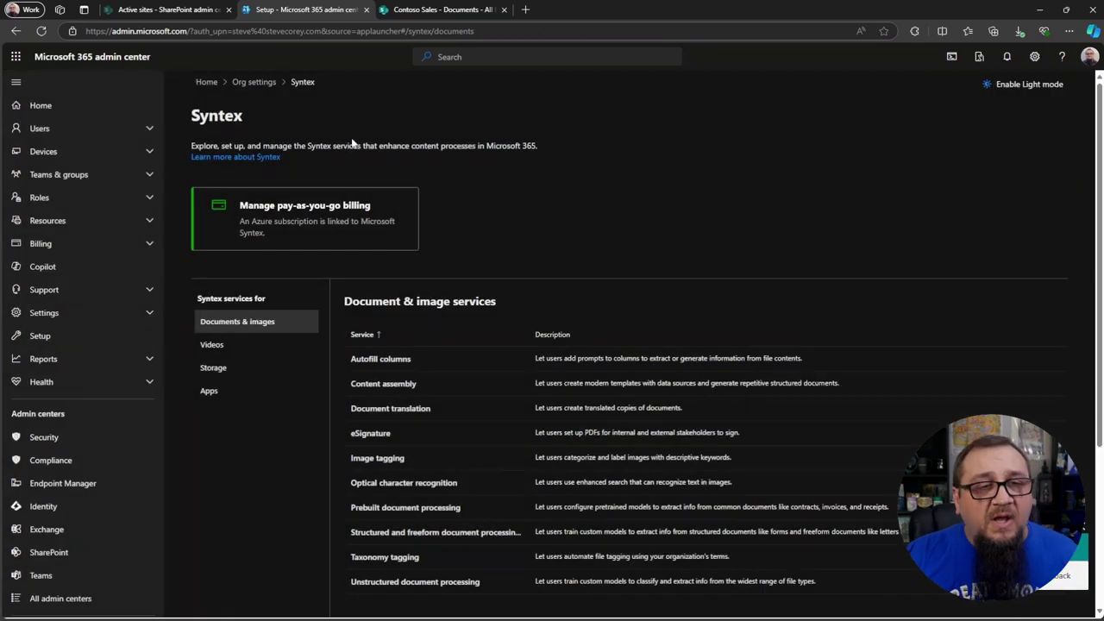
{"action": "left_click", "coordinate": [488, 11]}
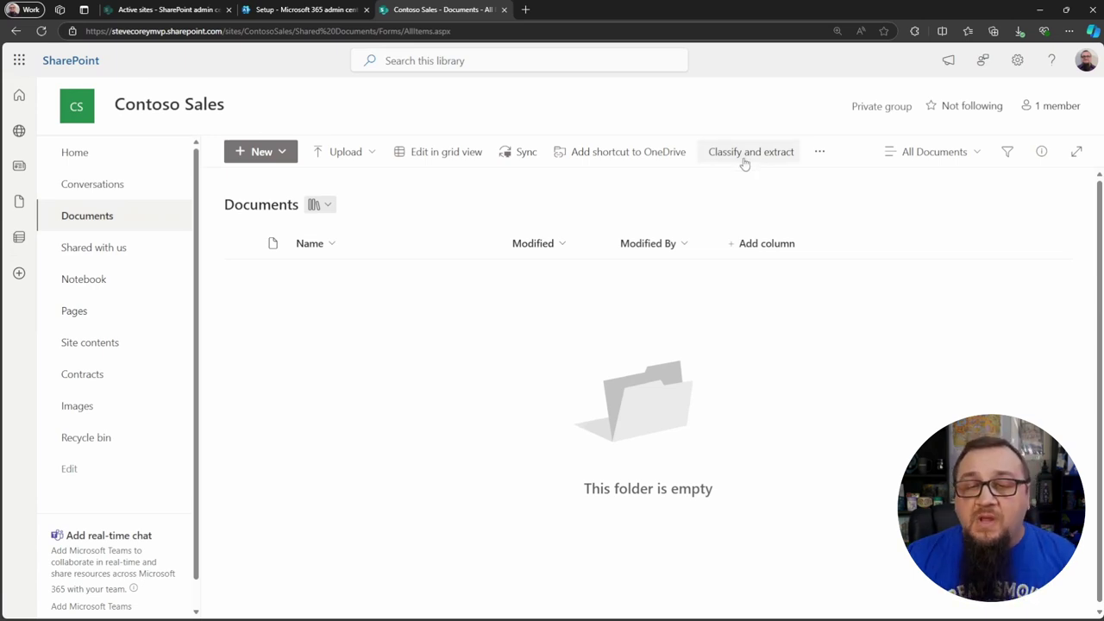
Review the library's Applied and Available models, then activate classification and extraction on the site.
{"action": "left_click", "coordinate": [744, 163]}
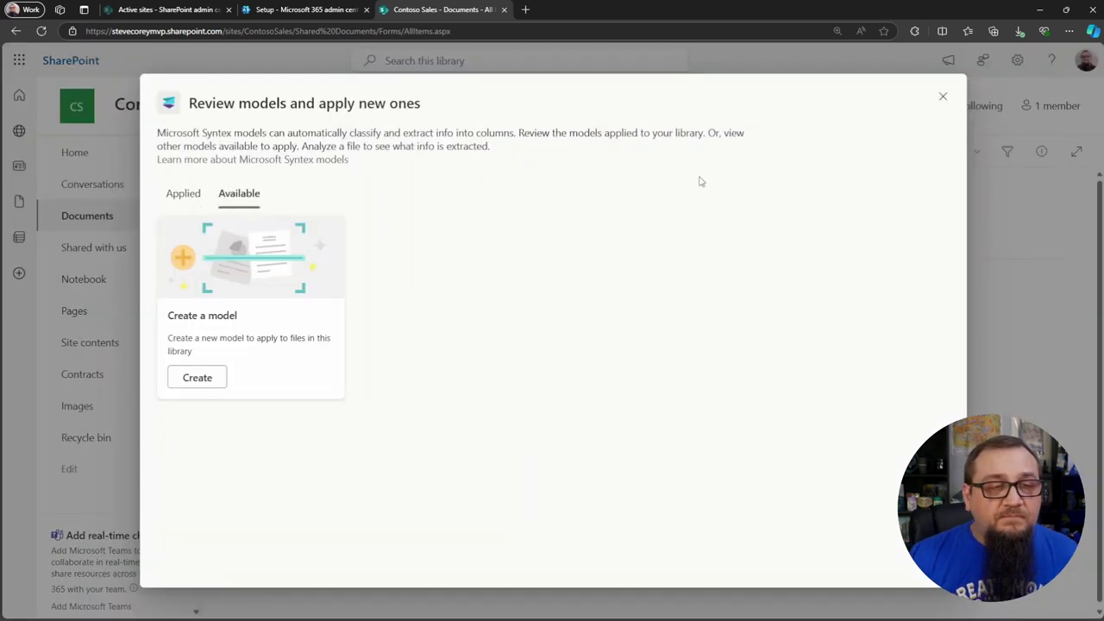
{"action": "left_click", "coordinate": [194, 199]}
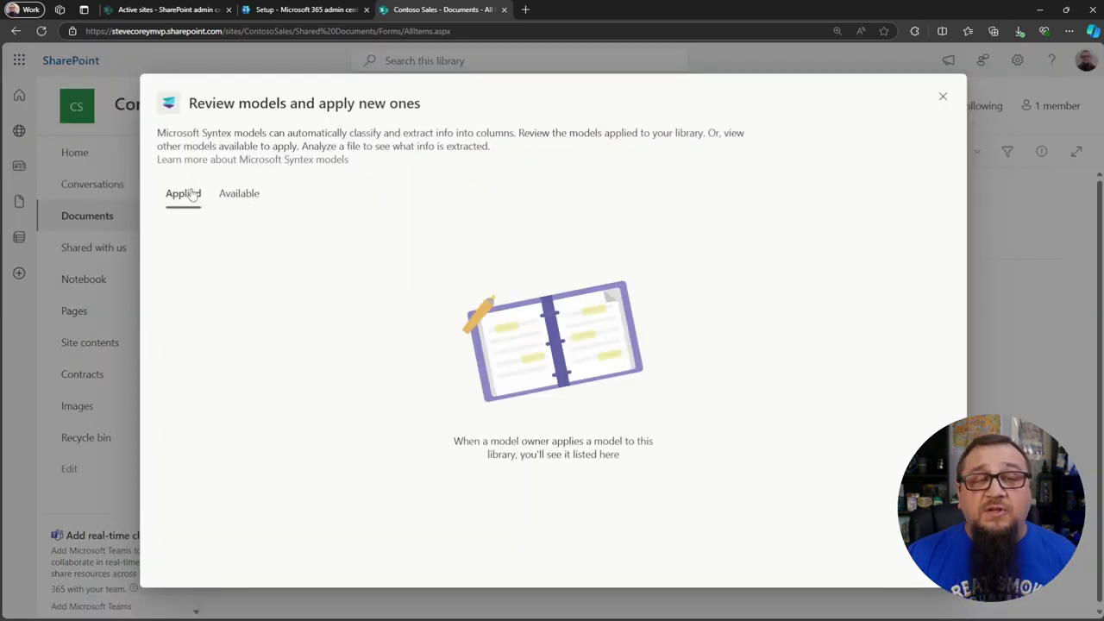
{"action": "left_click", "coordinate": [249, 201]}
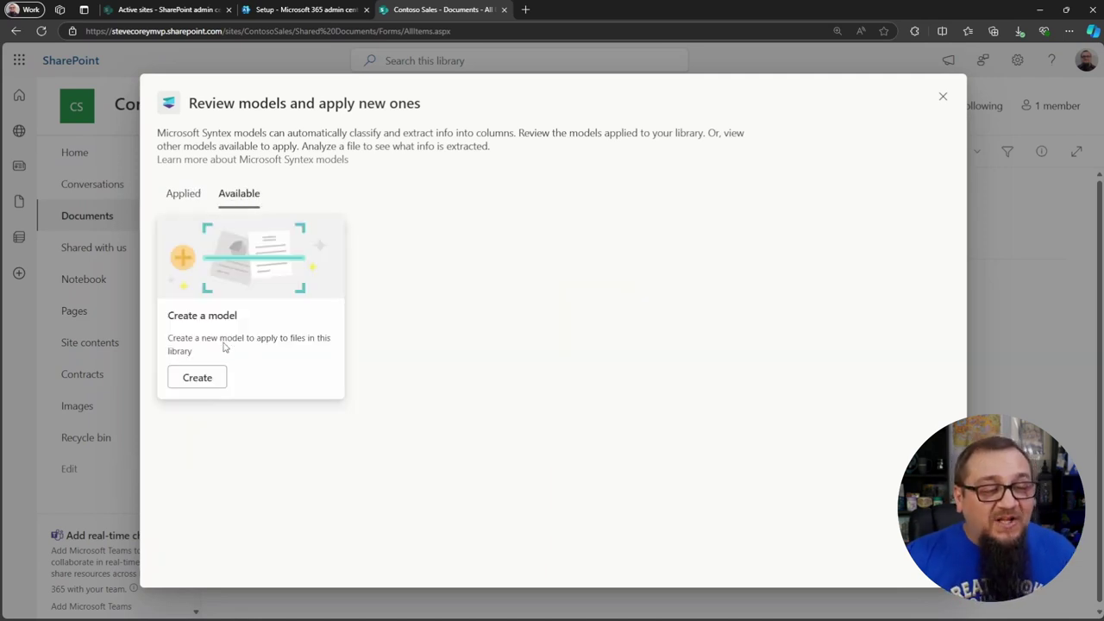
{"action": "left_click", "coordinate": [199, 384]}
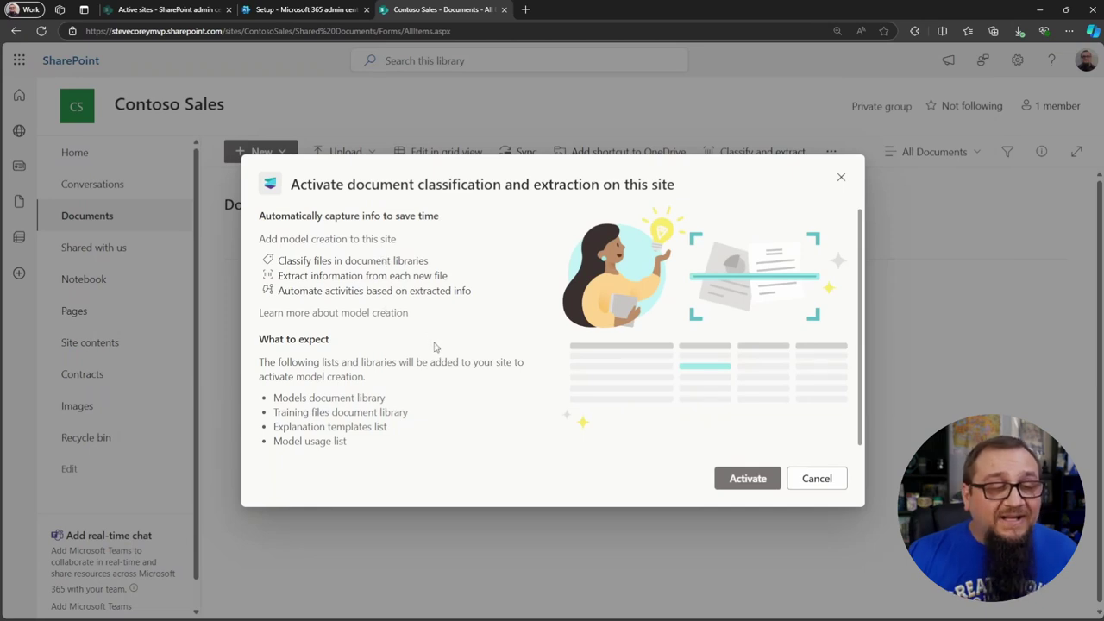
{"action": "left_click", "coordinate": [747, 479]}
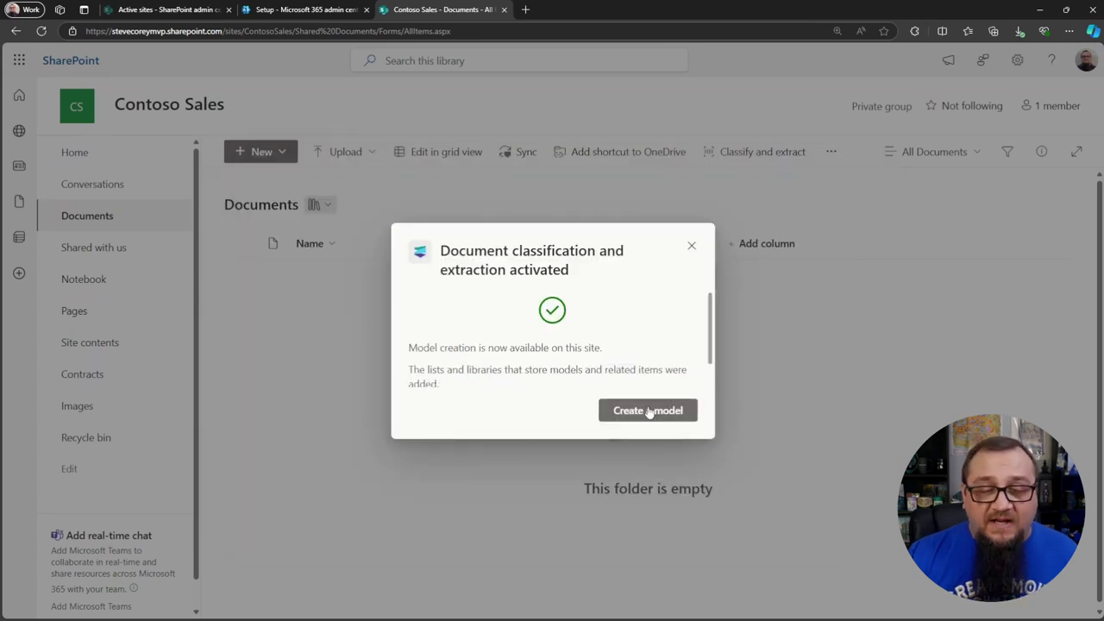
Pick the prebuilt Contract processing model, review its extracted fields, and continue to its setup form.
{"action": "left_click", "coordinate": [648, 412]}
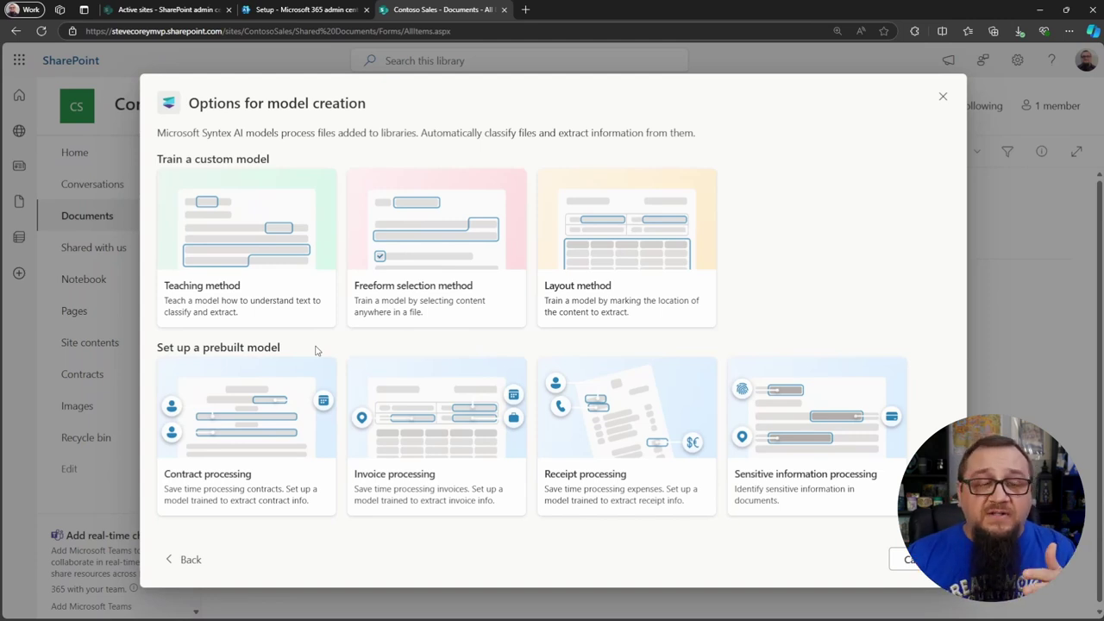
{"action": "mouse_move", "coordinate": [251, 440]}
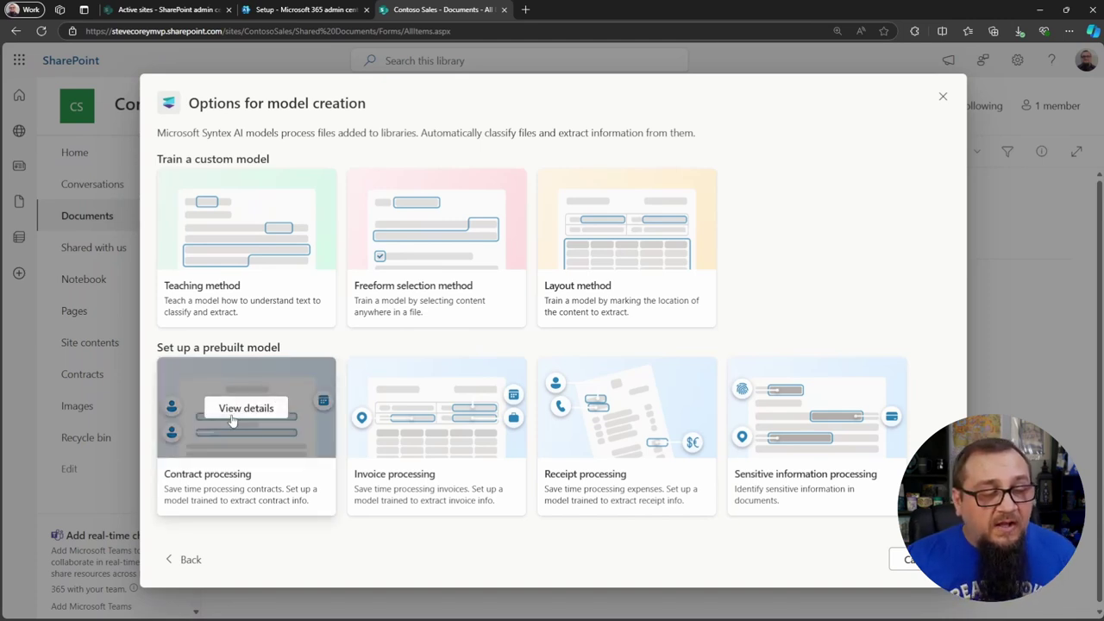
{"action": "left_click", "coordinate": [241, 412]}
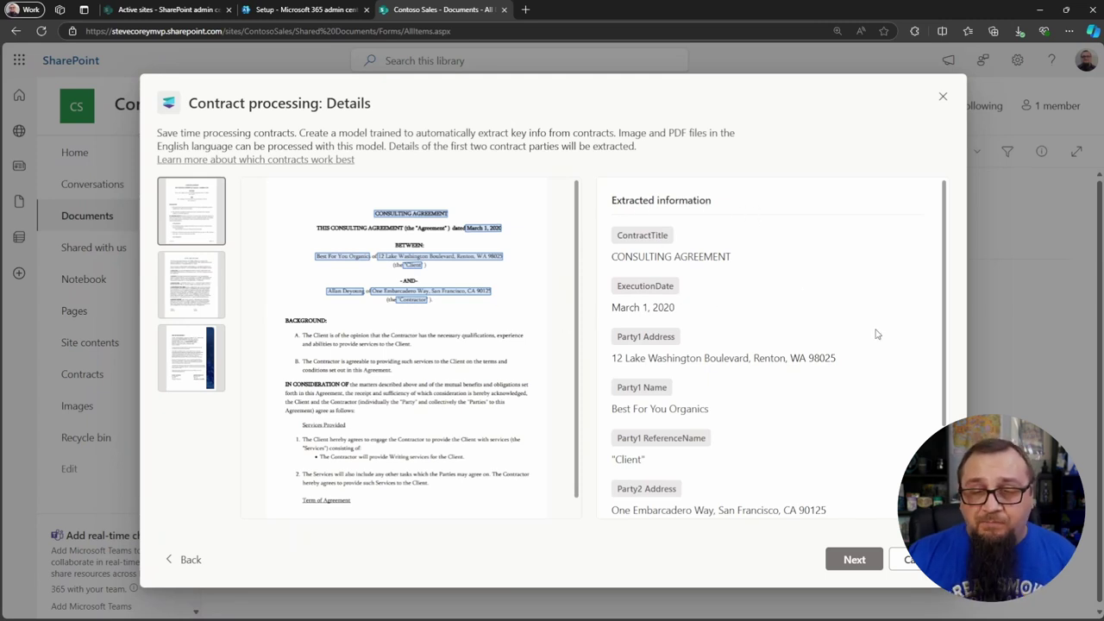
{"action": "mouse_move", "coordinate": [944, 278]}
{"action": "left_mouse_down"}
{"action": "mouse_move", "coordinate": [951, 391]}
{"action": "mouse_move", "coordinate": [945, 273]}
{"action": "left_mouse_up"}
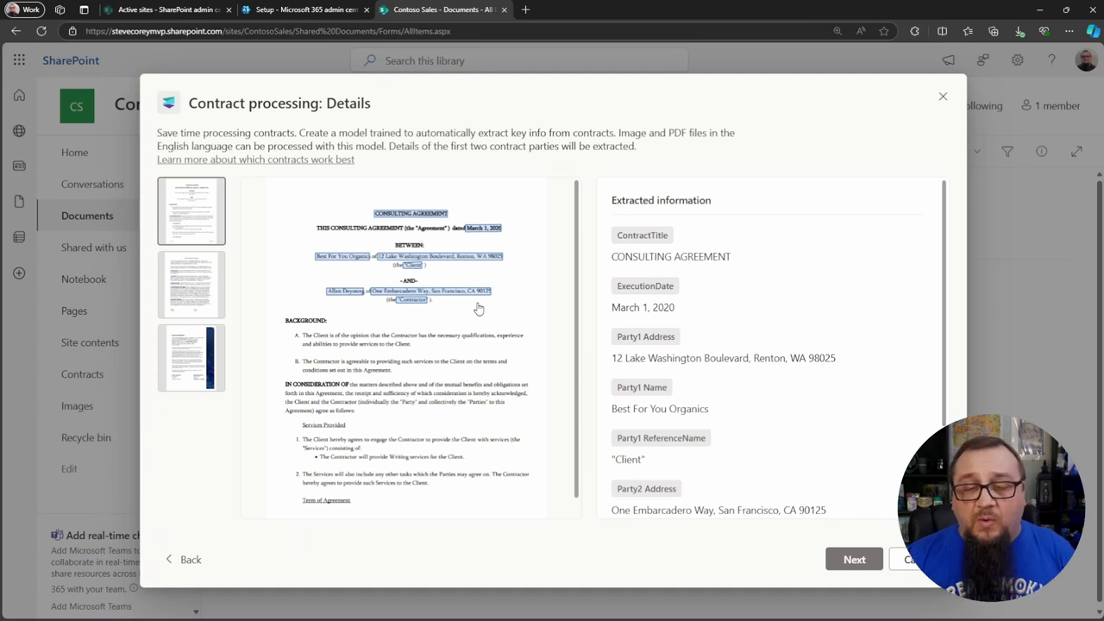
{"action": "left_click", "coordinate": [853, 560]}
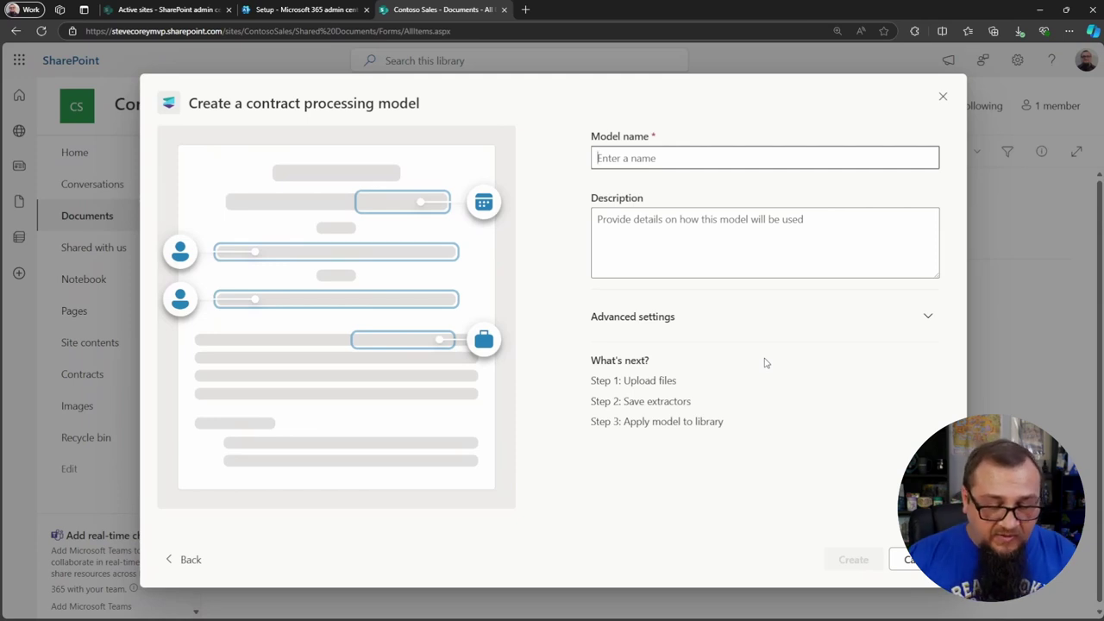
Name the new contract processing model 'Contracts' and create it.
{"action": "type", "text": "Contracts"}
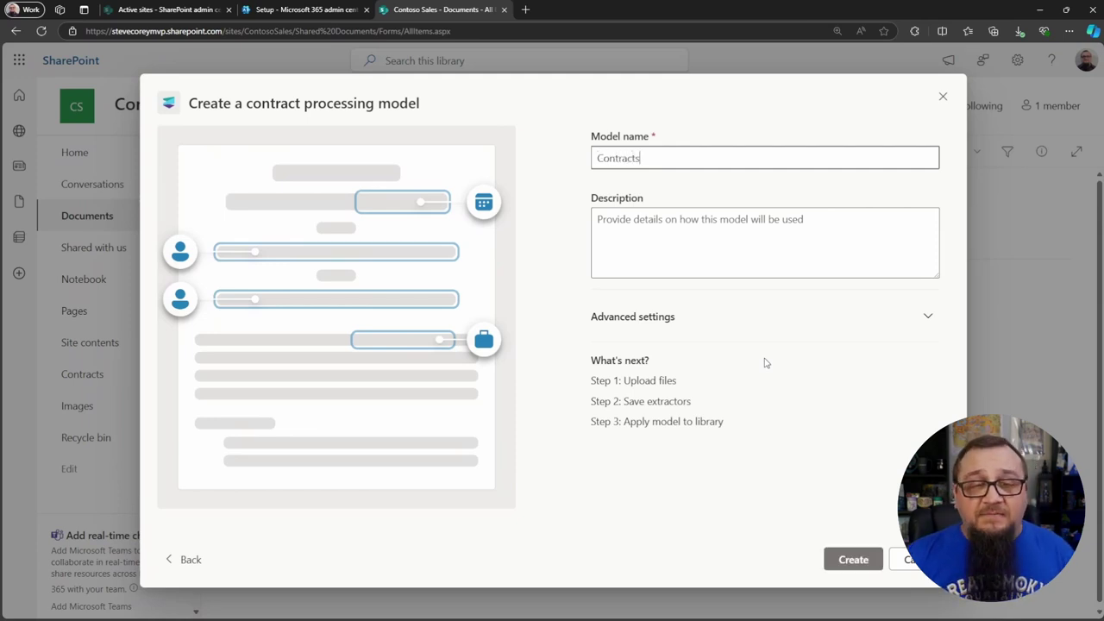
{"action": "left_click", "coordinate": [711, 238]}
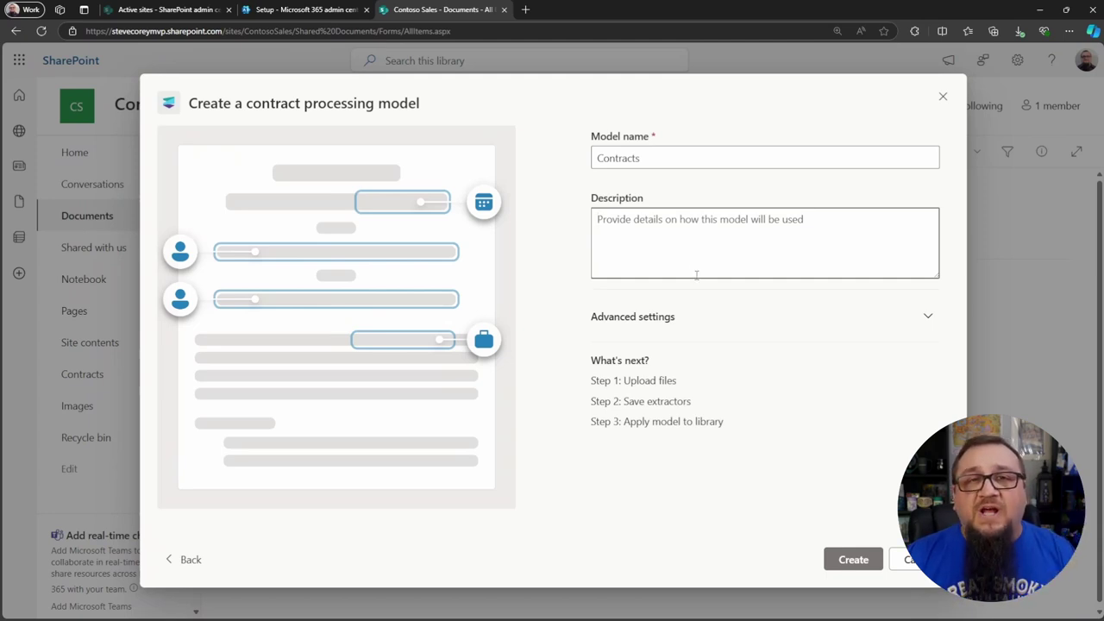
{"action": "left_click", "coordinate": [854, 559]}
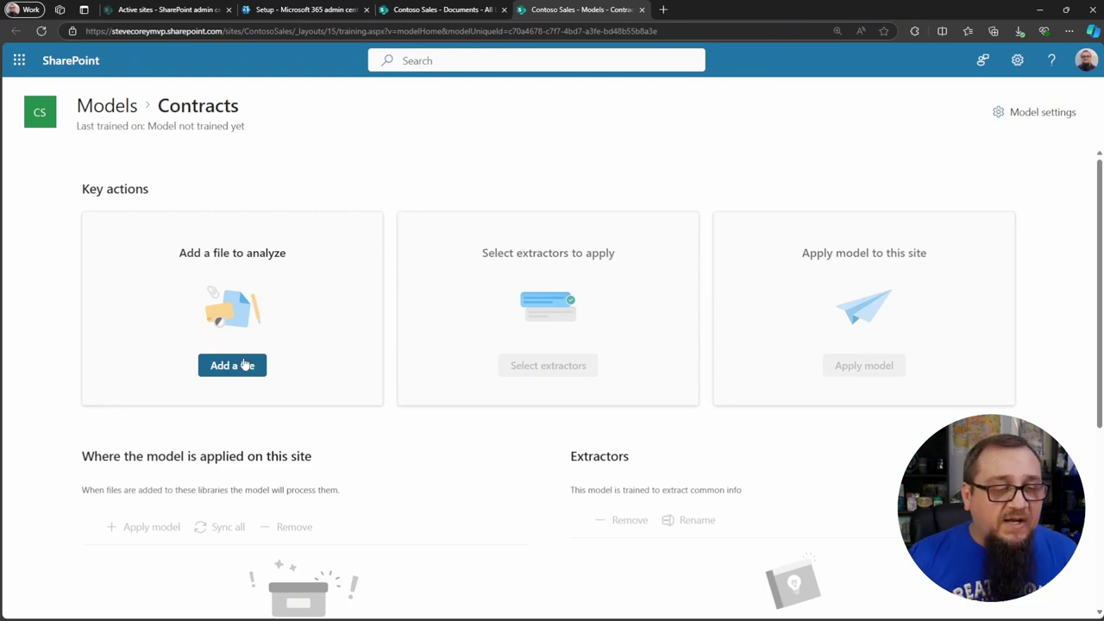
Upload Elevate - Service Agreement.pdf into the site's Training Files library.
{"action": "left_click", "coordinate": [248, 372]}
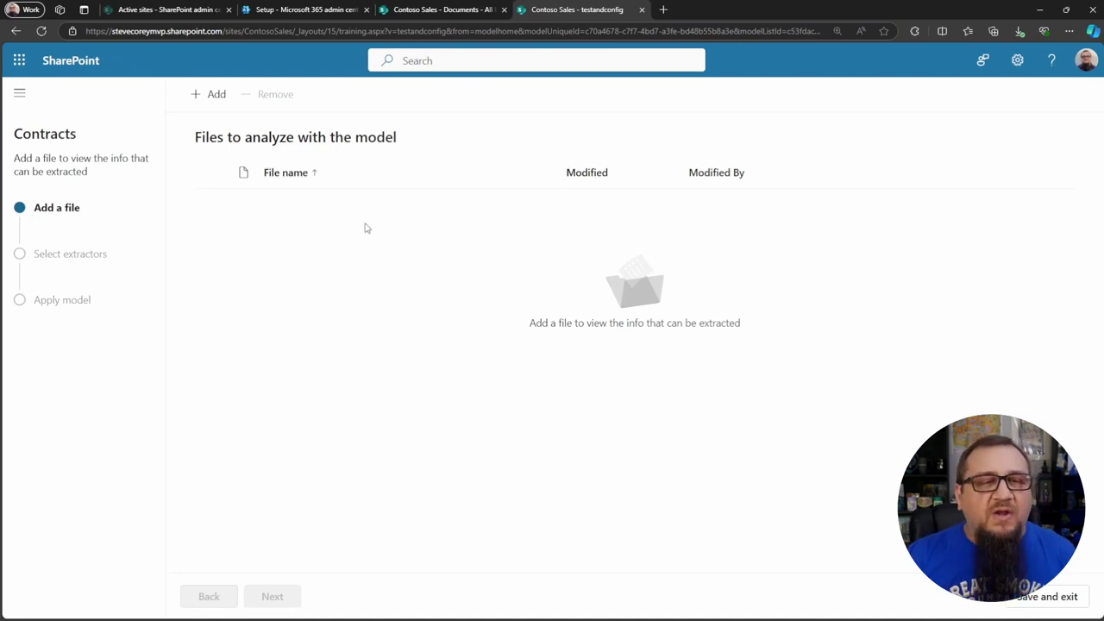
{"action": "left_click", "coordinate": [439, 8]}
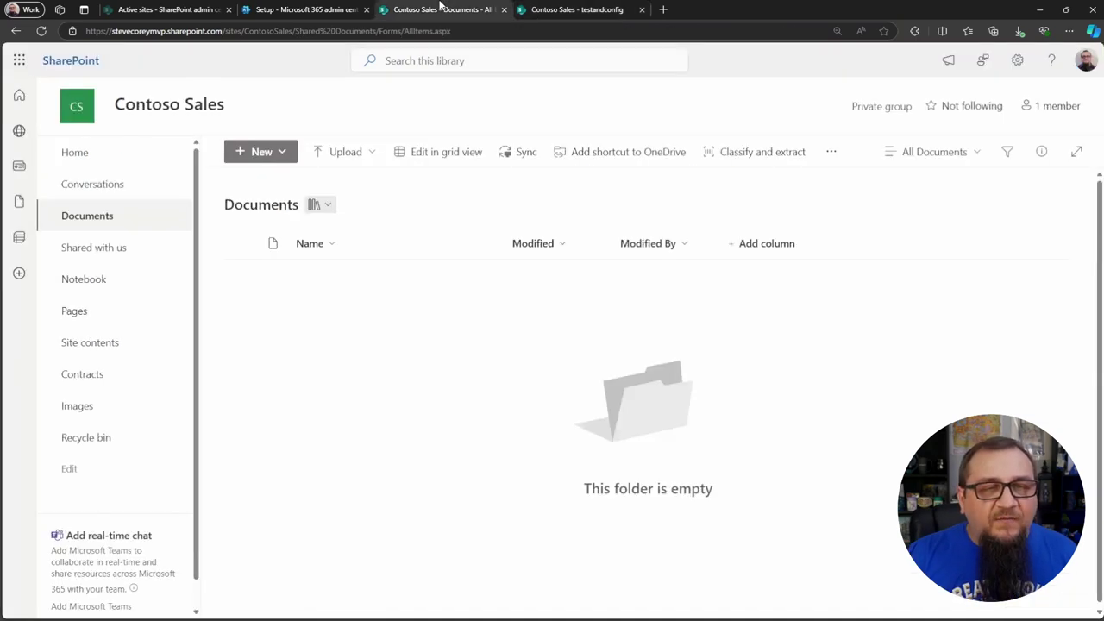
{"action": "left_click", "coordinate": [124, 345]}
{"action": "scroll", "coordinate": [351, 439], "scroll_direction": "down", "scroll_amount": 1}
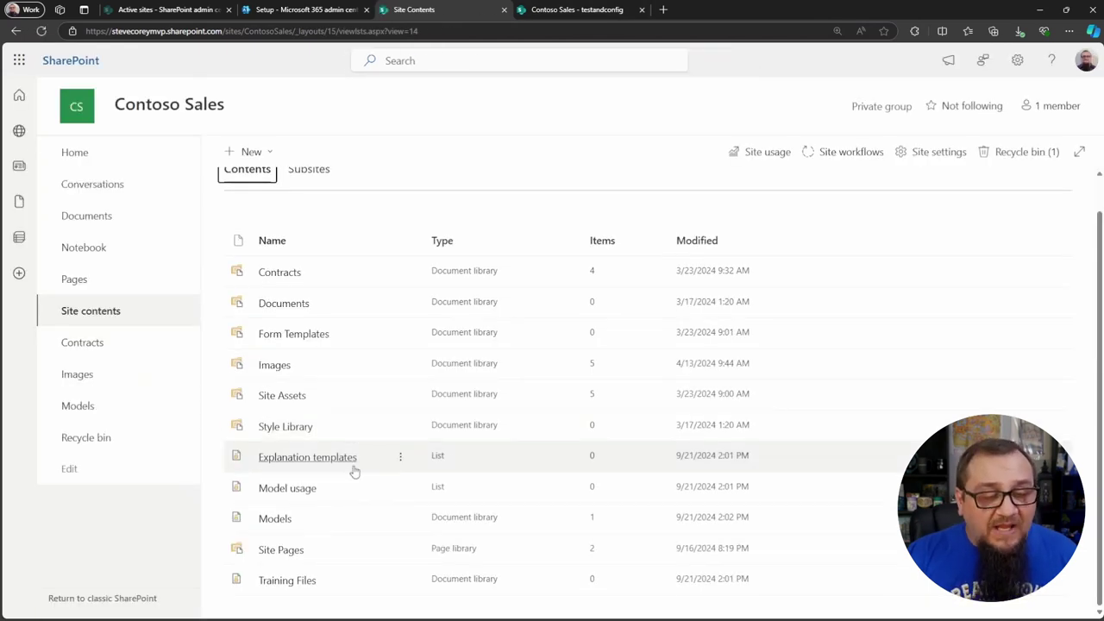
{"action": "left_click", "coordinate": [293, 581]}
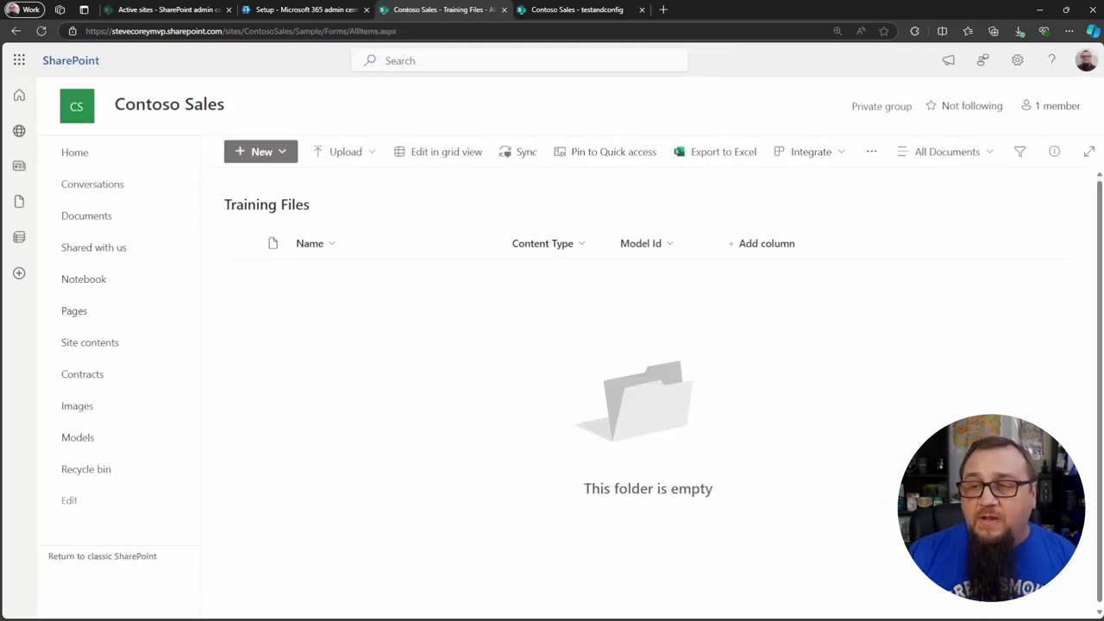
{"action": "left_click_drag", "start_coordinate": [1103, 388], "coordinate": [543, 295]}
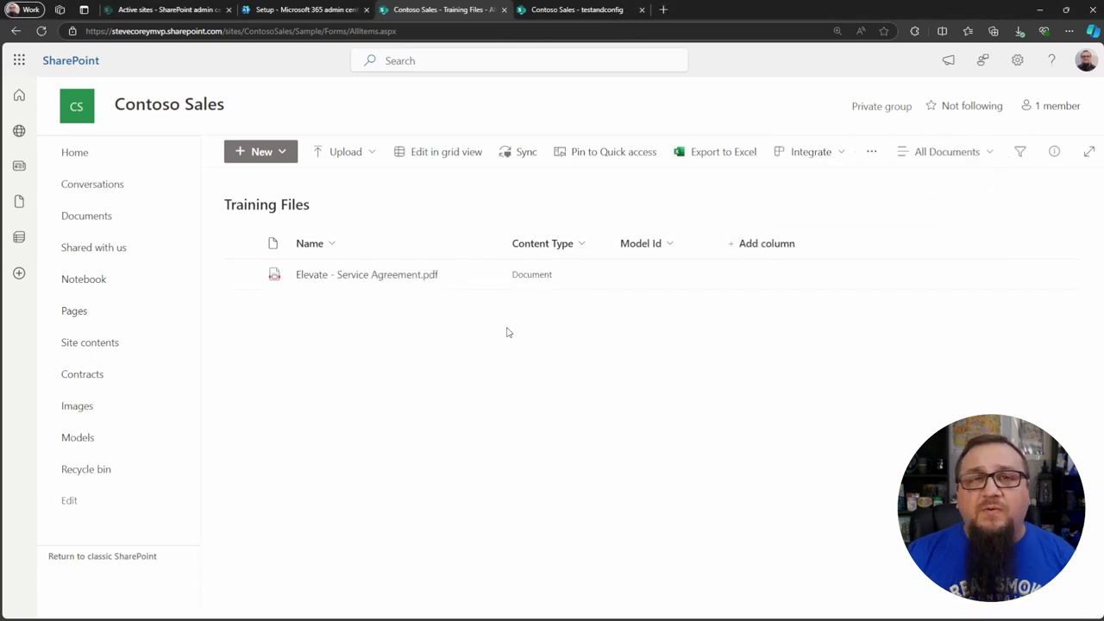
Add Elevate - Service Agreement.pdf from Training Files to the Contracts model and proceed to extractors.
{"action": "left_click", "coordinate": [569, 10]}
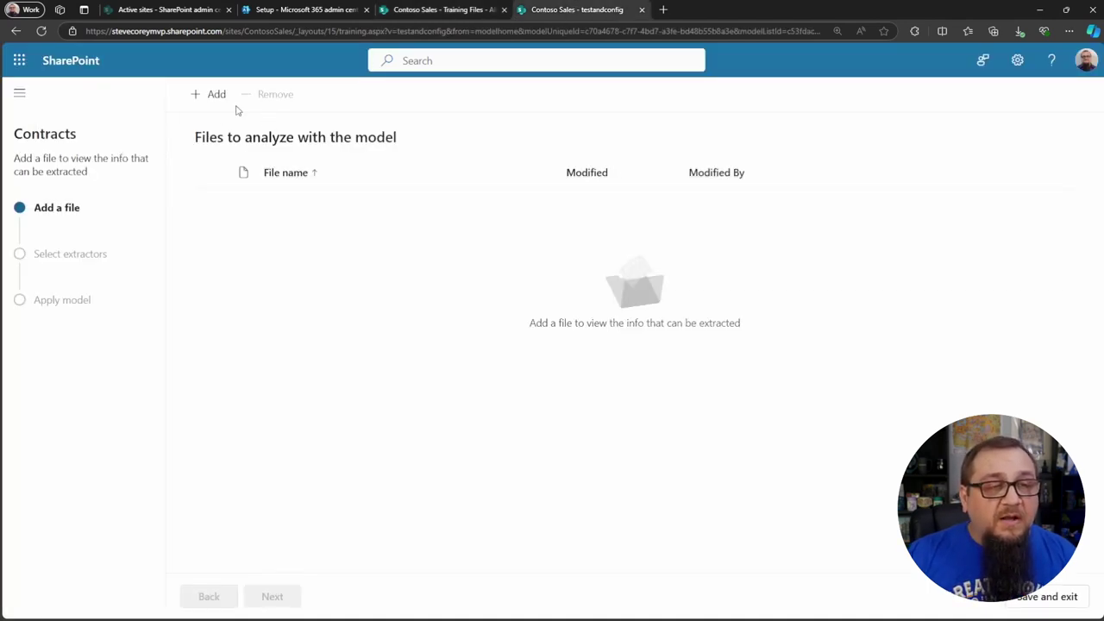
{"action": "left_click", "coordinate": [208, 98]}
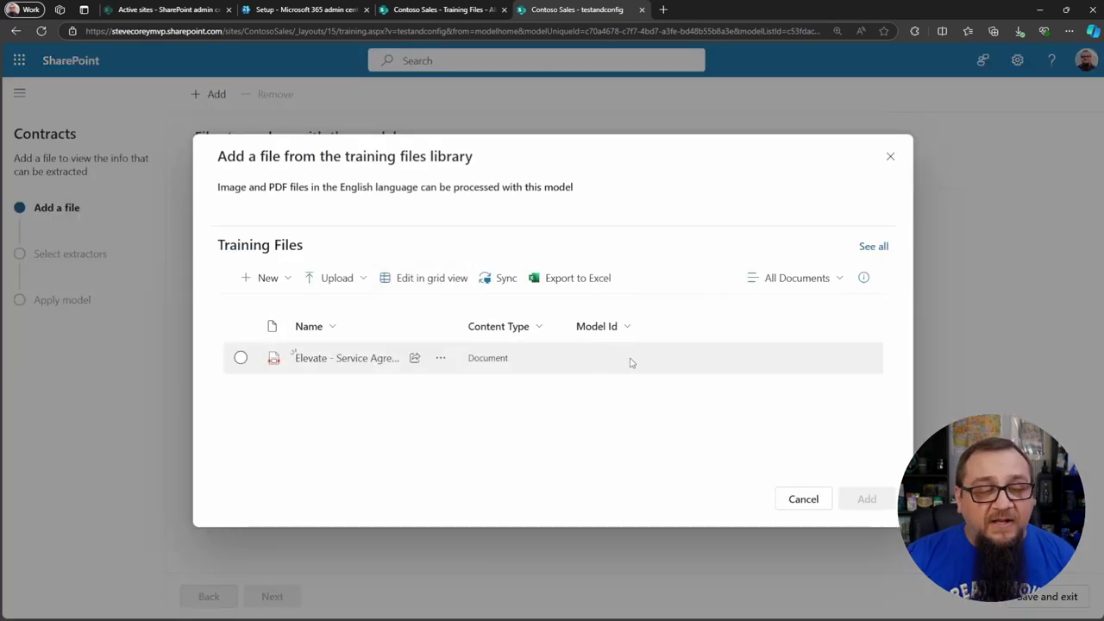
{"action": "left_click", "coordinate": [241, 361]}
{"action": "left_click", "coordinate": [862, 500]}
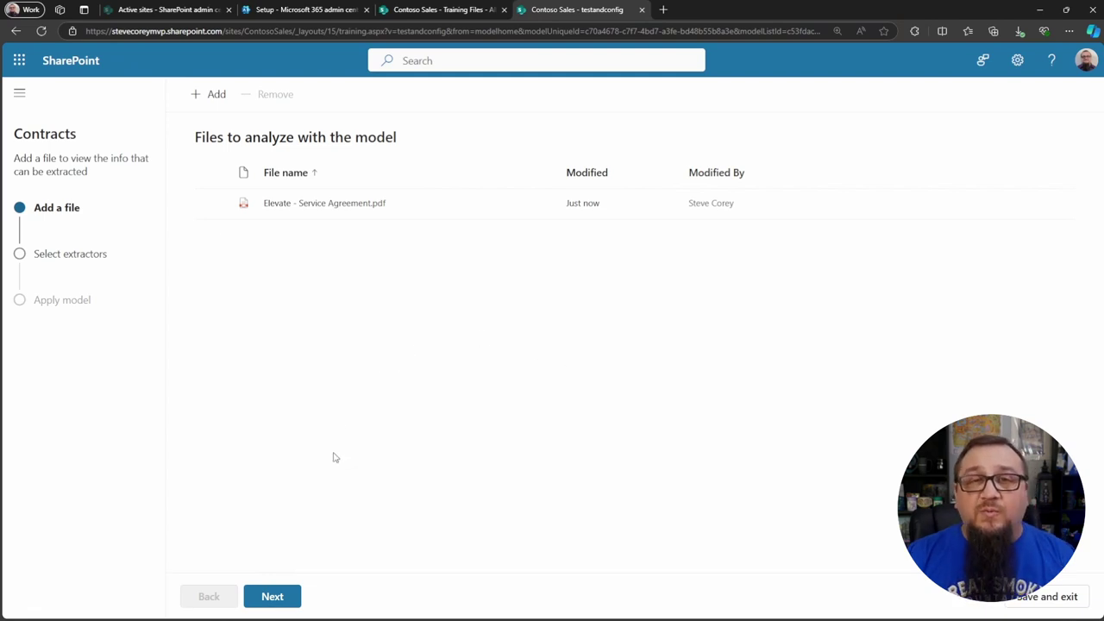
{"action": "left_click", "coordinate": [293, 599]}
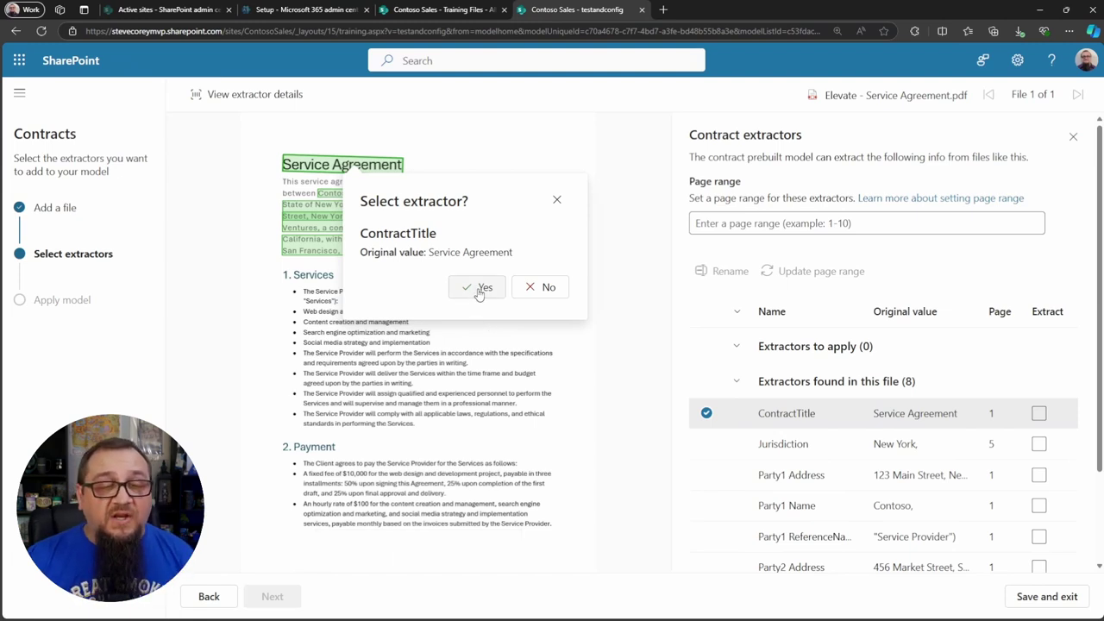
Accept ContractTitle and Jurisdiction as extractors and decline Party1 Address.
{"action": "left_click", "coordinate": [479, 290]}
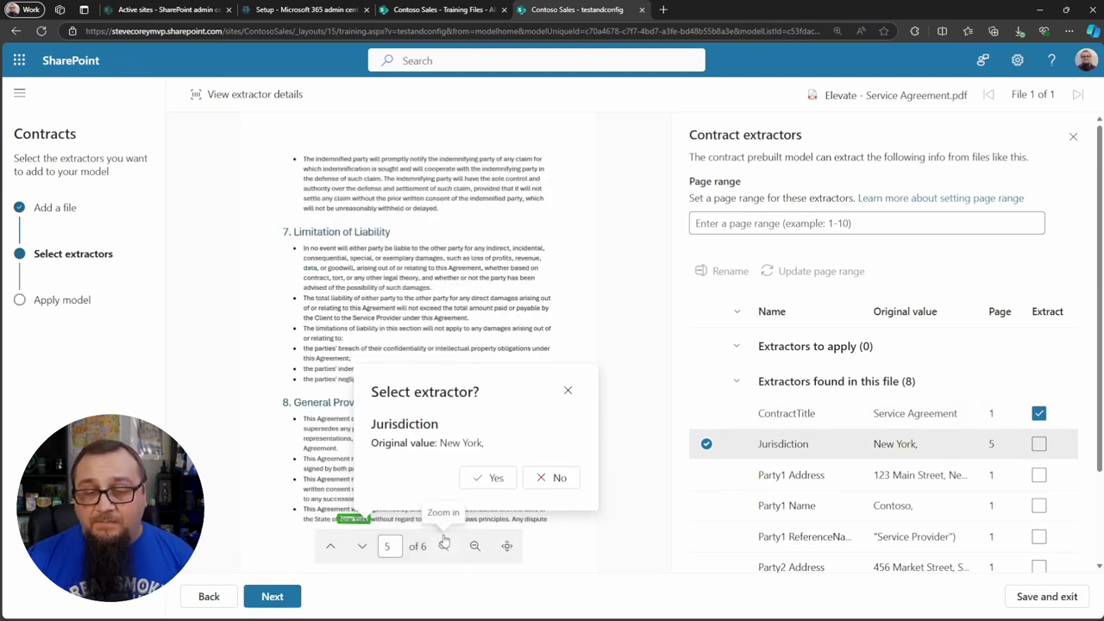
{"action": "left_click", "coordinate": [498, 480]}
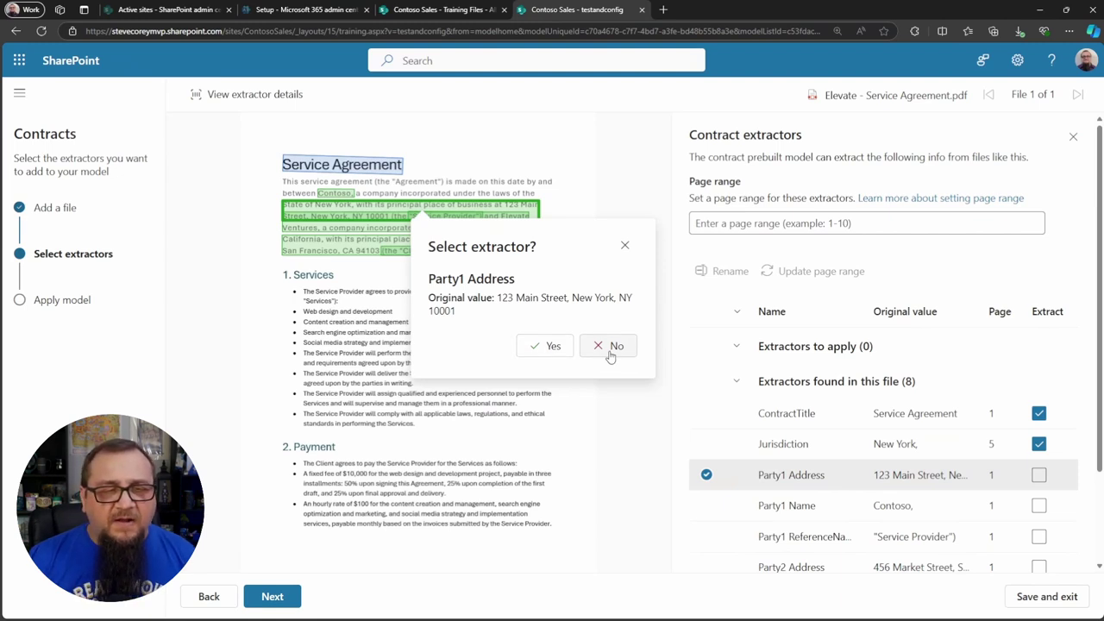
{"action": "left_click", "coordinate": [609, 352]}
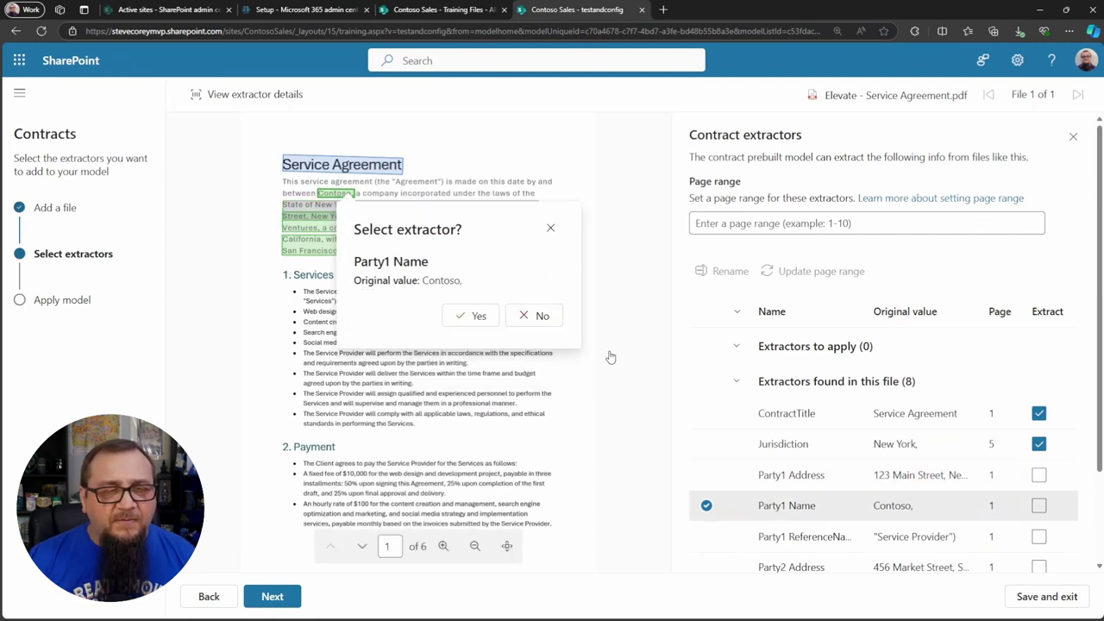
Accept Party1 Name and Party2 Name, decline the ReferenceName and Party2 Address extractors, and continue.
{"action": "left_click", "coordinate": [480, 315]}
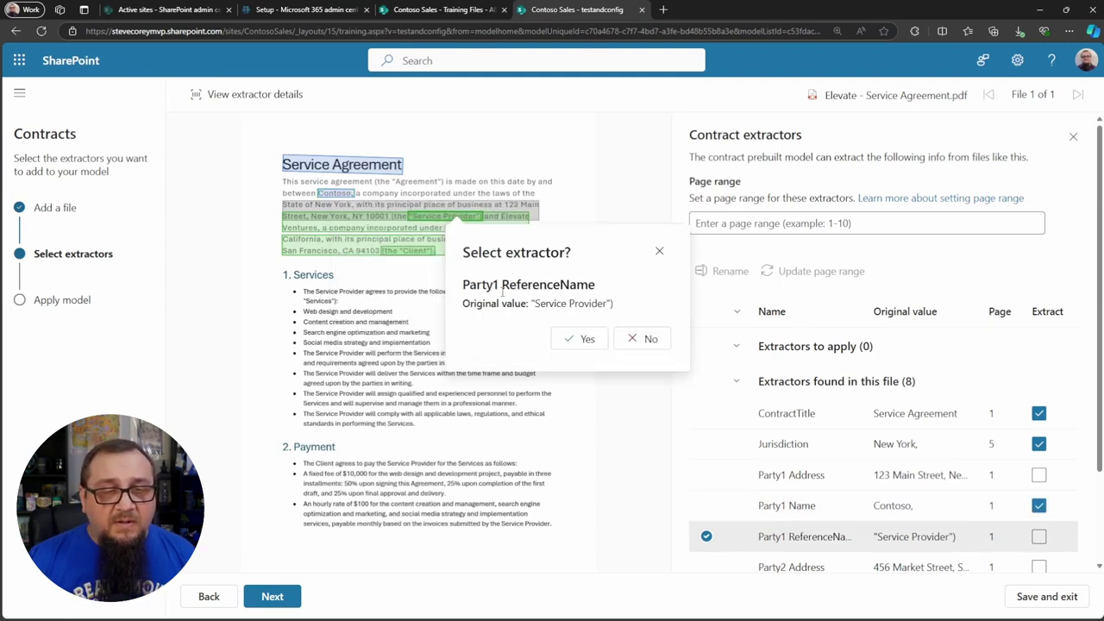
{"action": "left_click", "coordinate": [647, 342]}
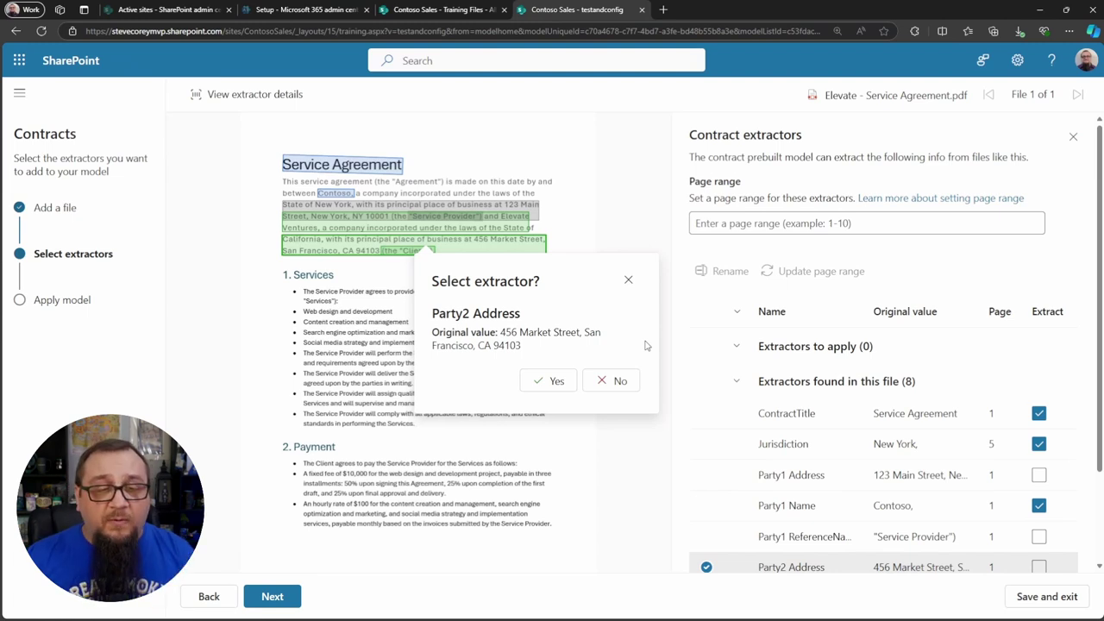
{"action": "left_click", "coordinate": [611, 381]}
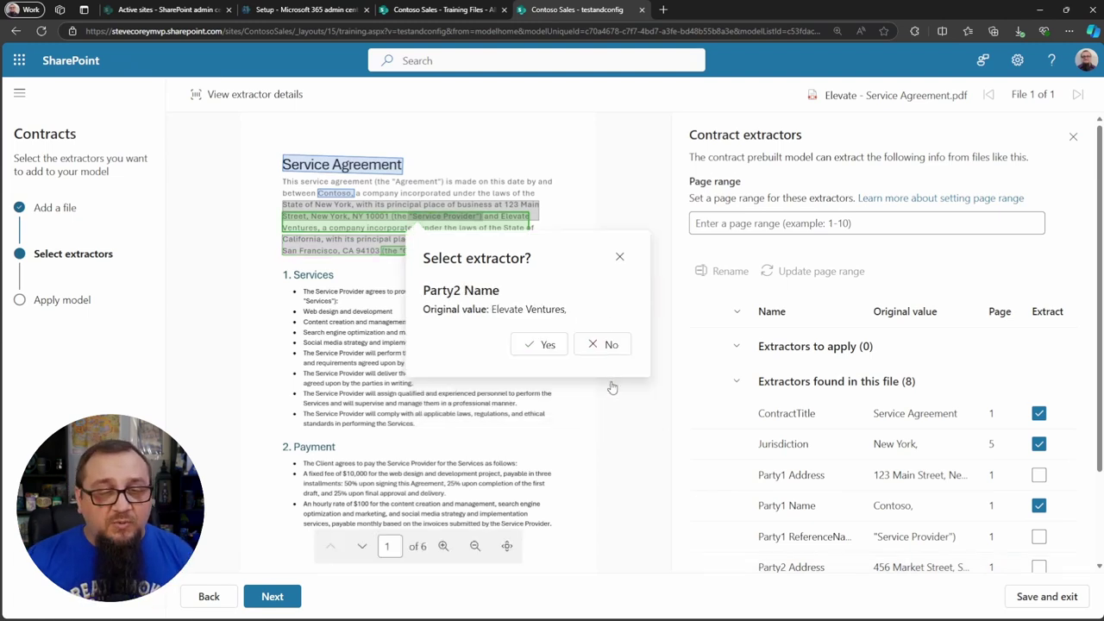
{"action": "left_click", "coordinate": [540, 344]}
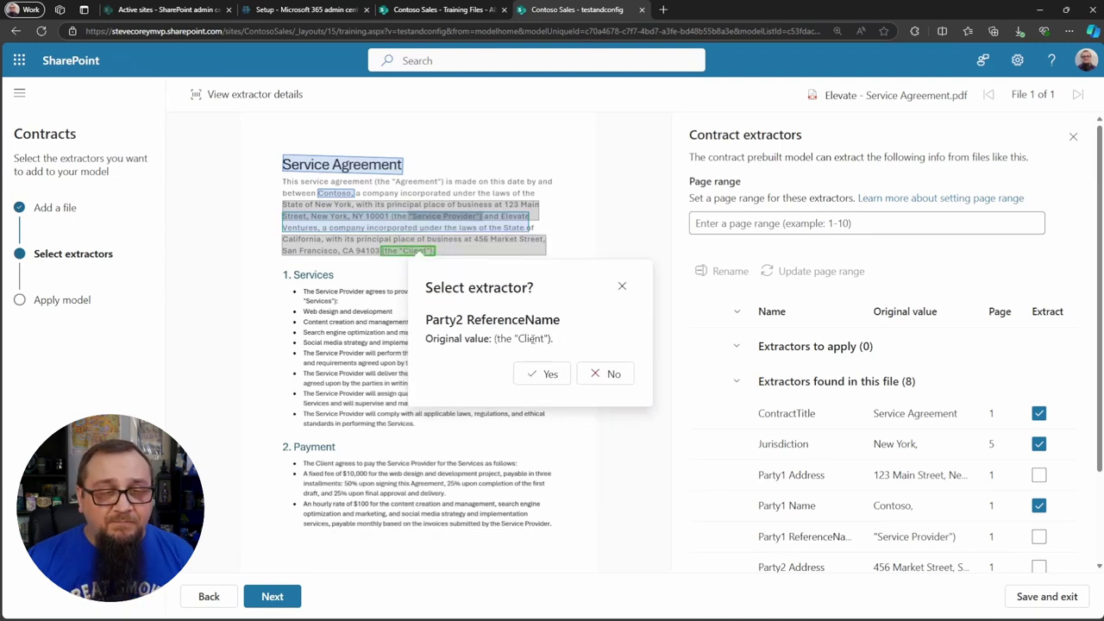
{"action": "left_click", "coordinate": [610, 376]}
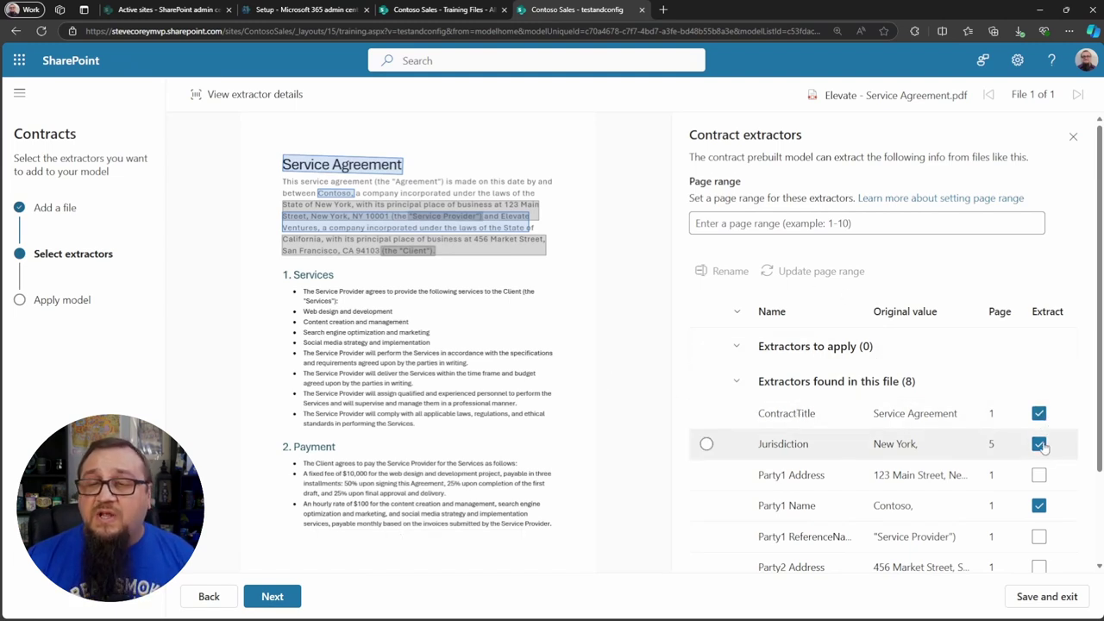
{"action": "scroll", "coordinate": [1101, 465], "scroll_direction": "down", "scroll_amount": 2}
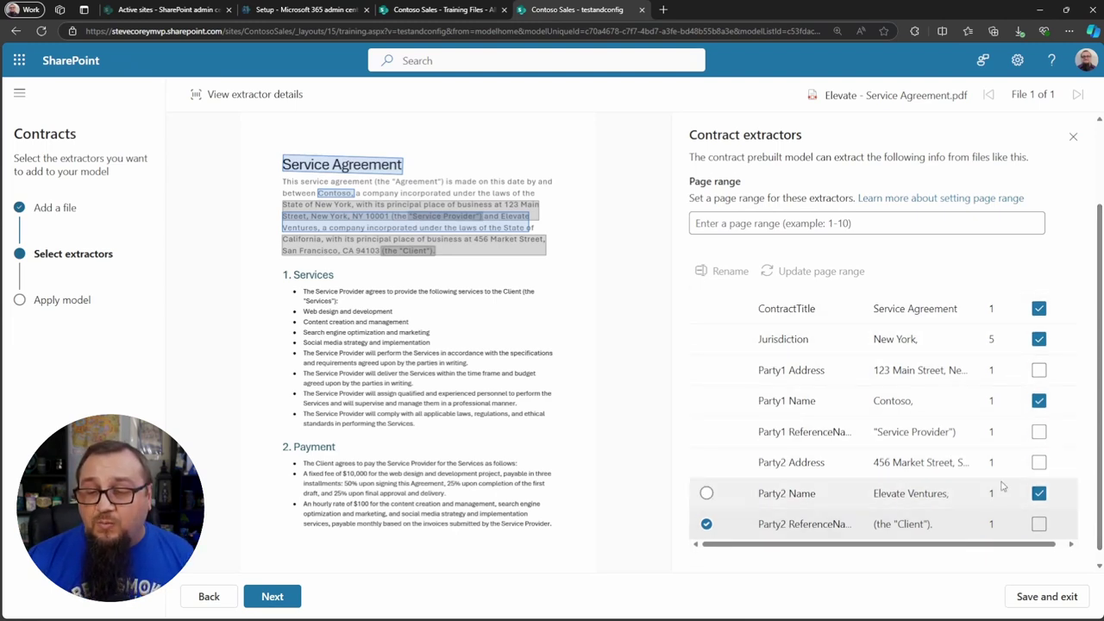
{"action": "scroll", "coordinate": [992, 517], "scroll_direction": "down", "scroll_amount": 1}
{"action": "scroll", "coordinate": [963, 522], "scroll_direction": "up", "scroll_amount": 3}
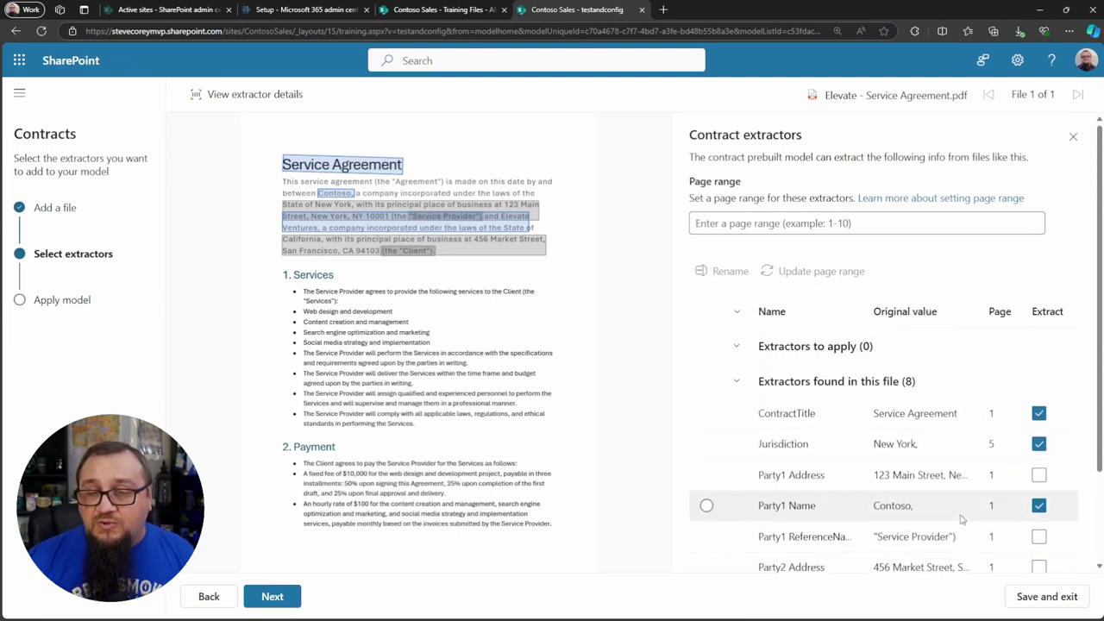
{"action": "scroll", "coordinate": [1000, 431], "scroll_direction": "down", "scroll_amount": 3}
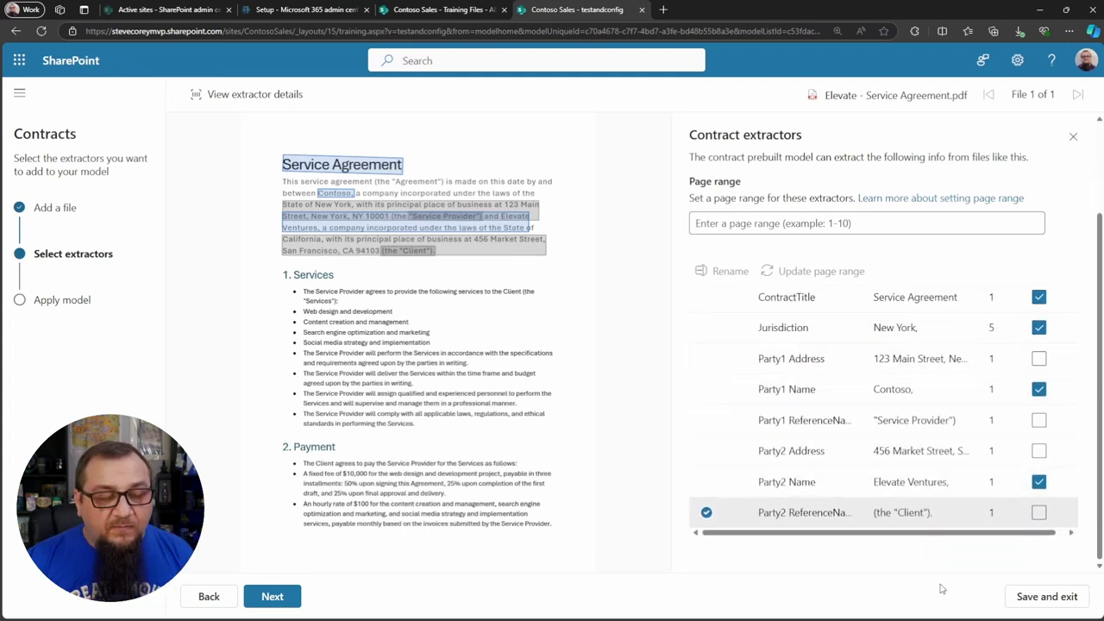
{"action": "left_click", "coordinate": [277, 608]}
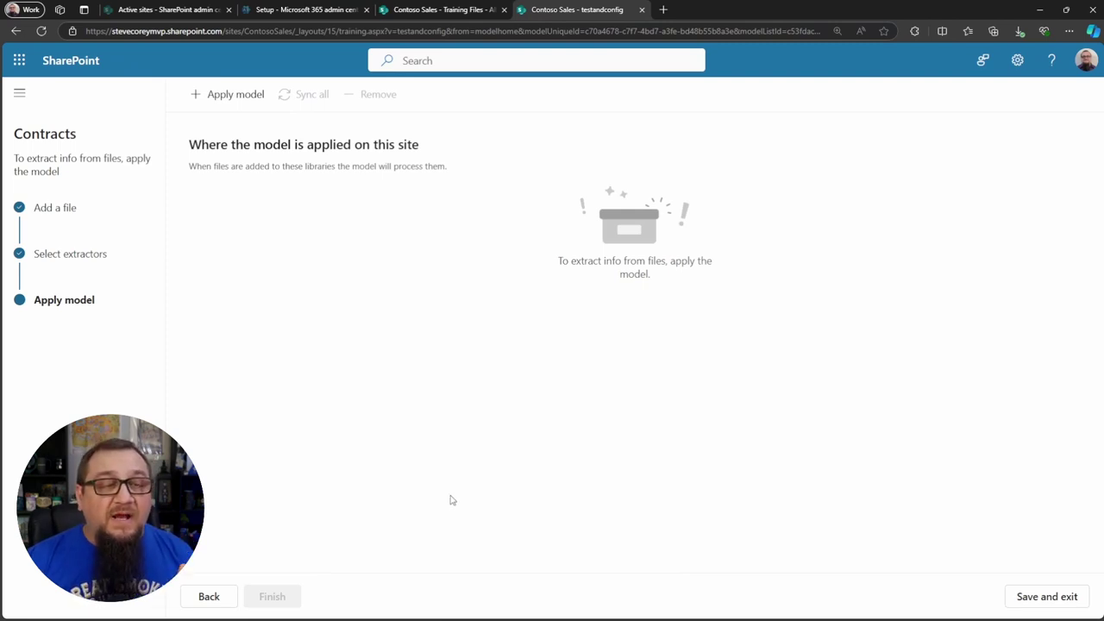
Target the Documents library with Contracts, using a new view with model info and file thumbnails.
{"action": "left_click", "coordinate": [207, 103]}
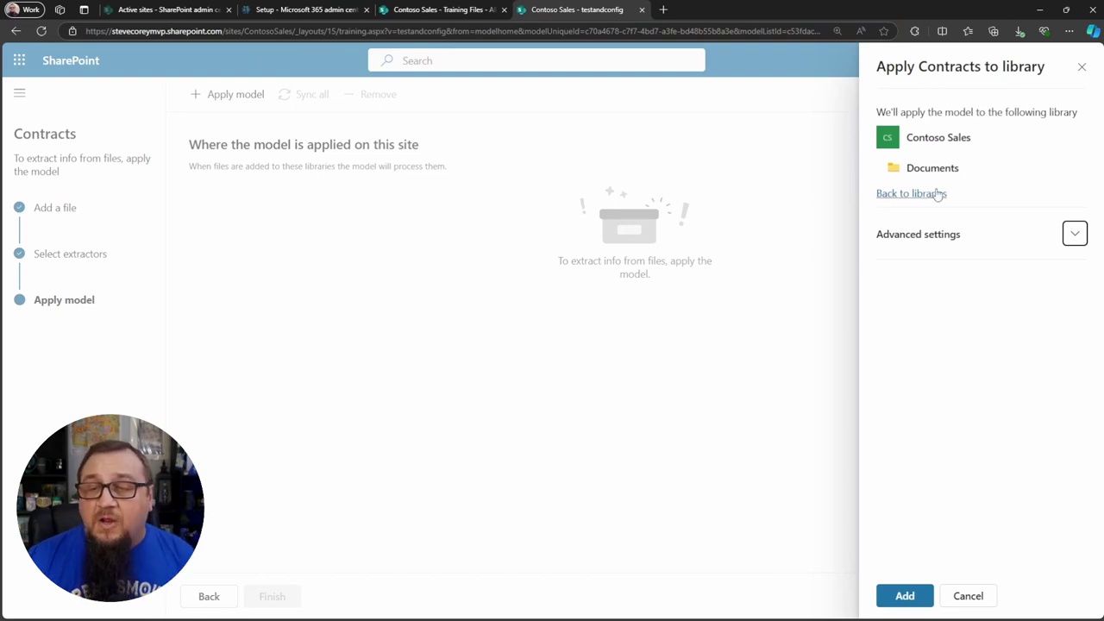
{"action": "left_click", "coordinate": [934, 193]}
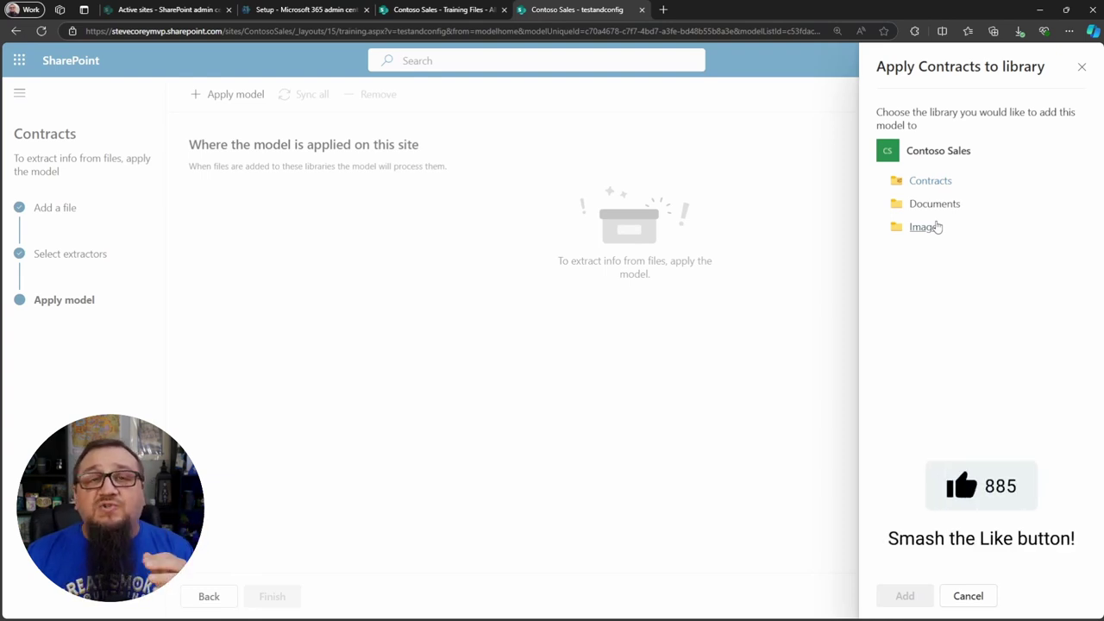
{"action": "left_click", "coordinate": [934, 205]}
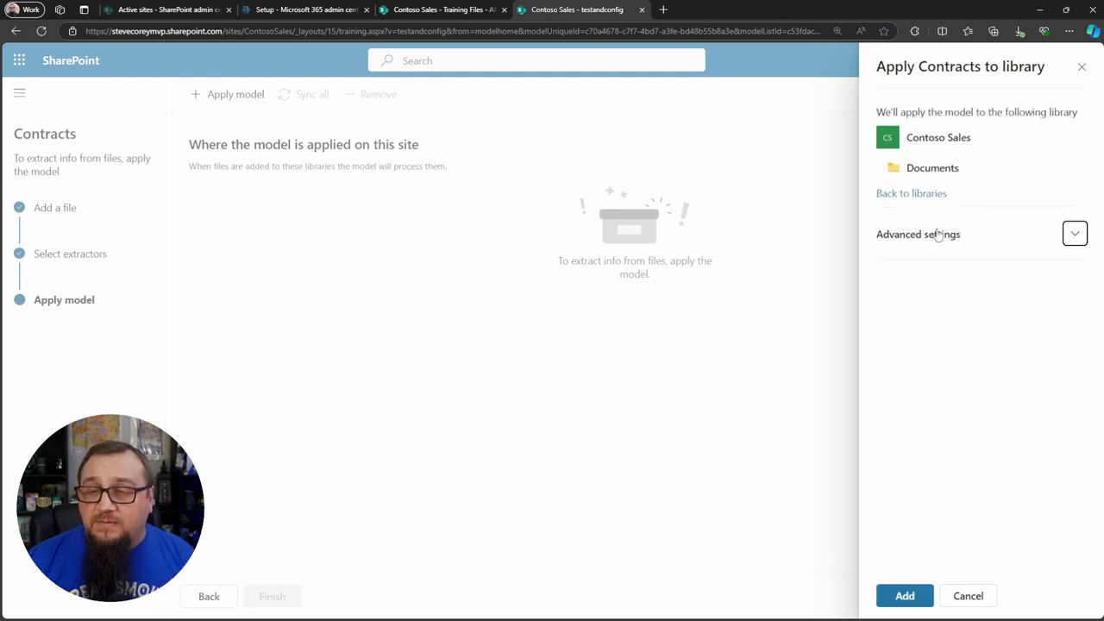
{"action": "left_click", "coordinate": [1073, 233]}
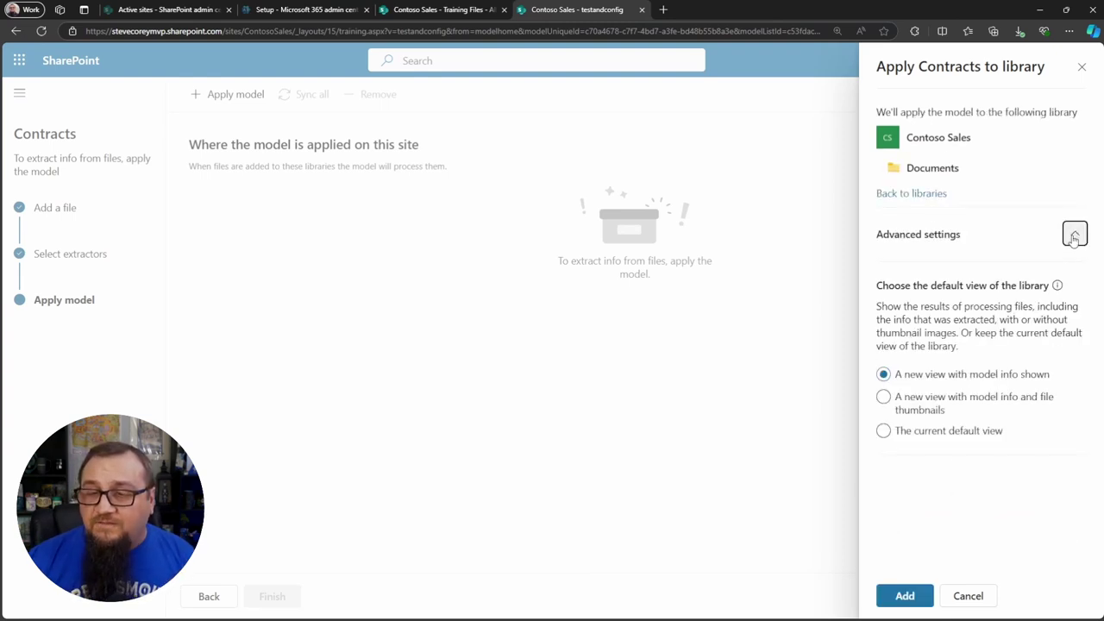
{"action": "left_click", "coordinate": [885, 397]}
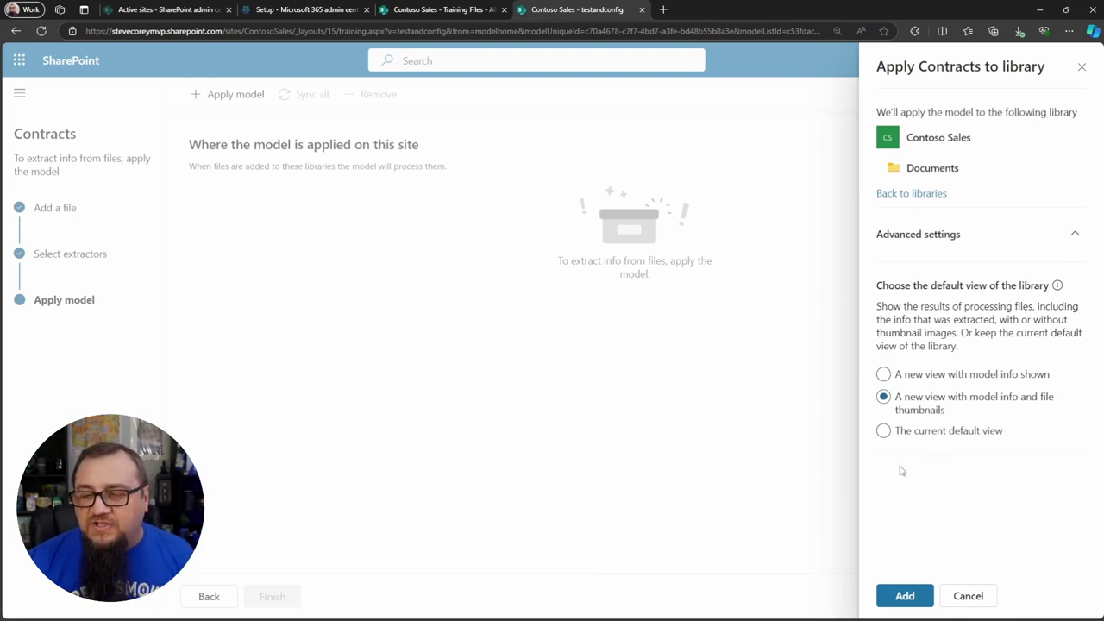
Apply the Contracts model to the Documents library, open the library, and confirm the applied model.
{"action": "left_click", "coordinate": [906, 597]}
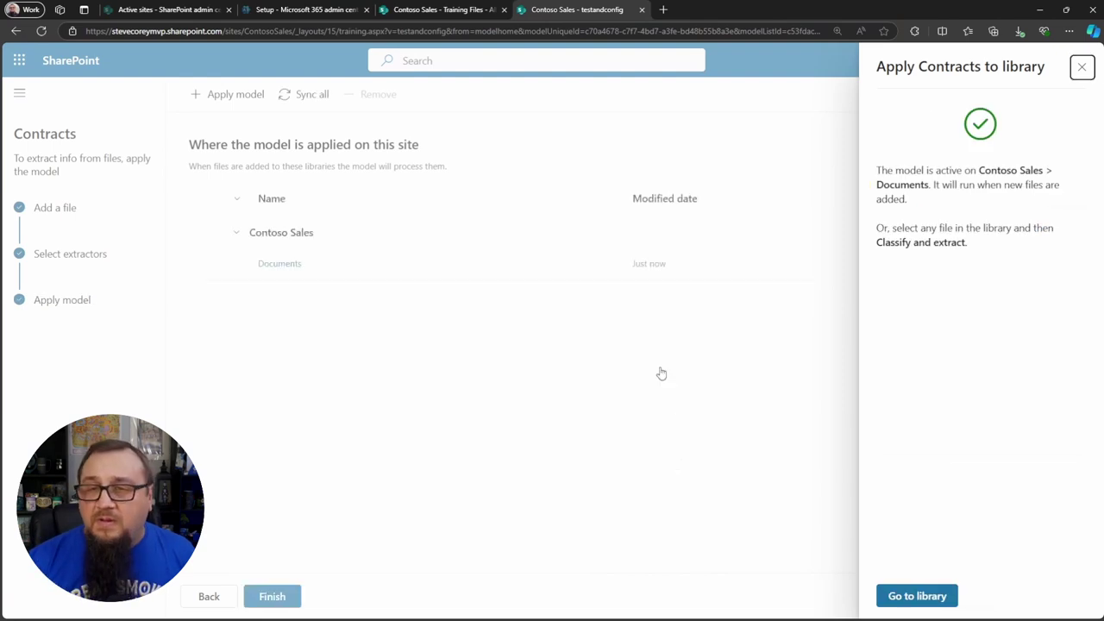
{"action": "left_click", "coordinate": [914, 603]}
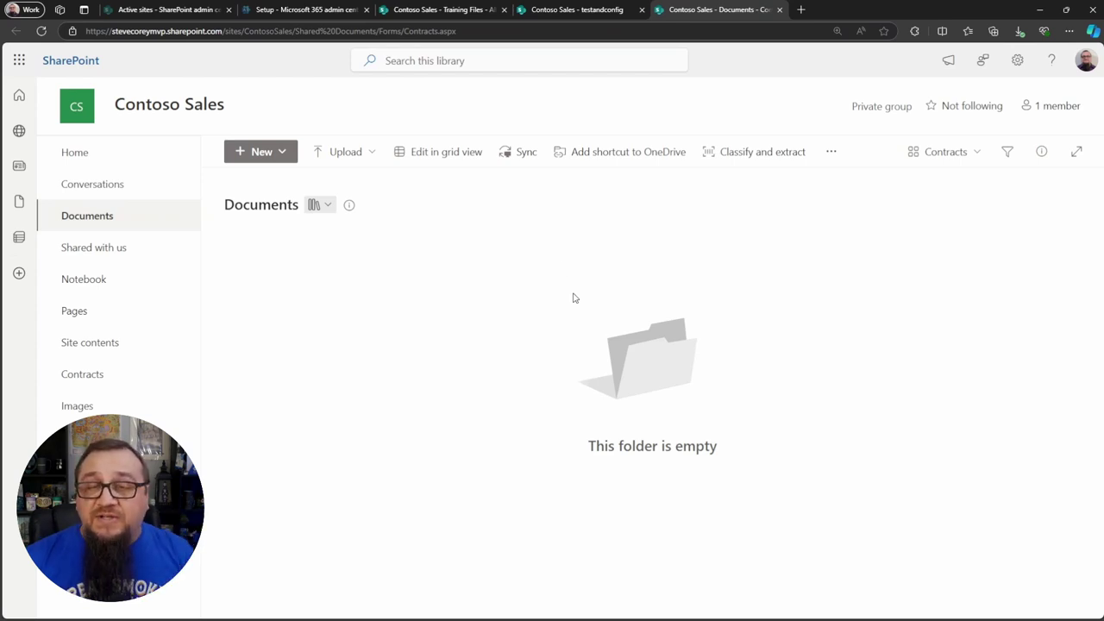
{"action": "left_click", "coordinate": [776, 164]}
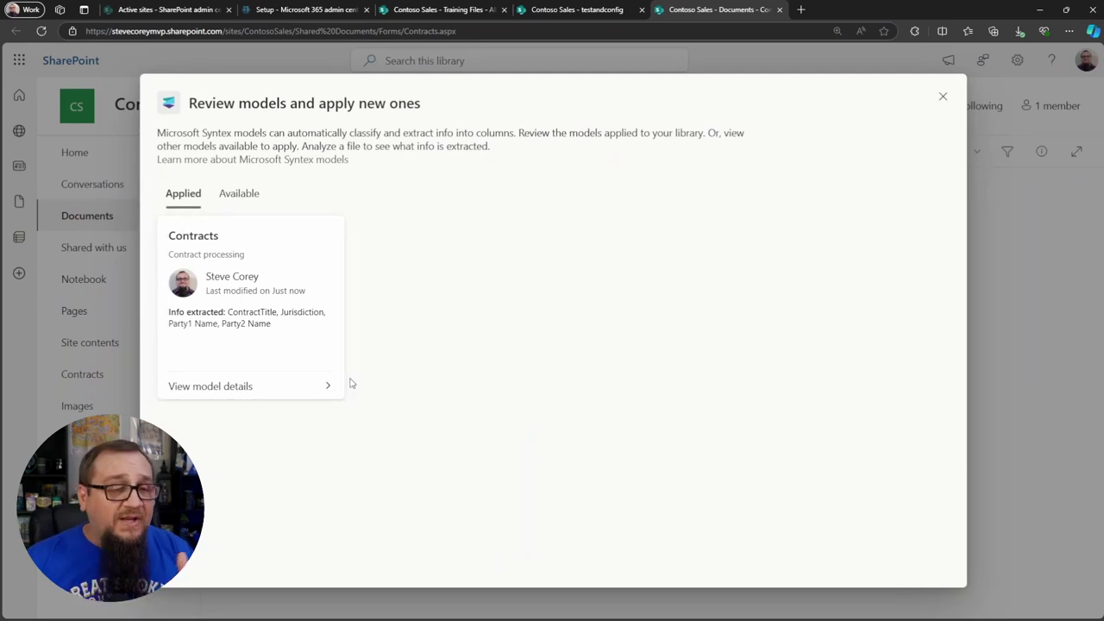
{"action": "left_click", "coordinate": [943, 97]}
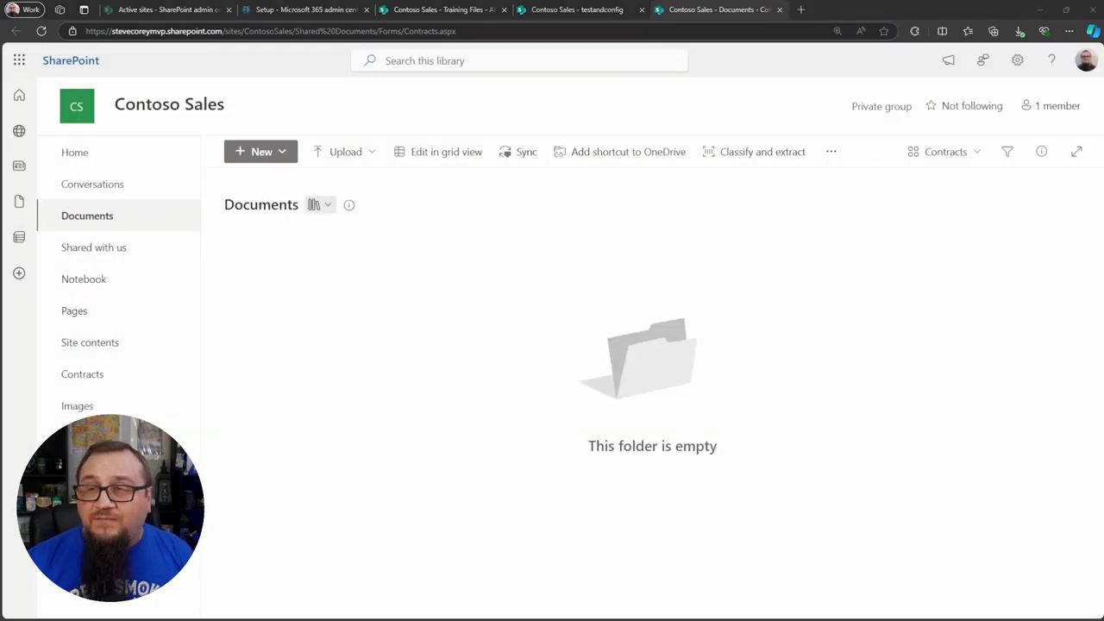
Upload the four service agreement PDFs and switch the Contracts view to the List layout.
{"action": "left_click_drag", "start_coordinate": [513, 246], "coordinate": [509, 244]}
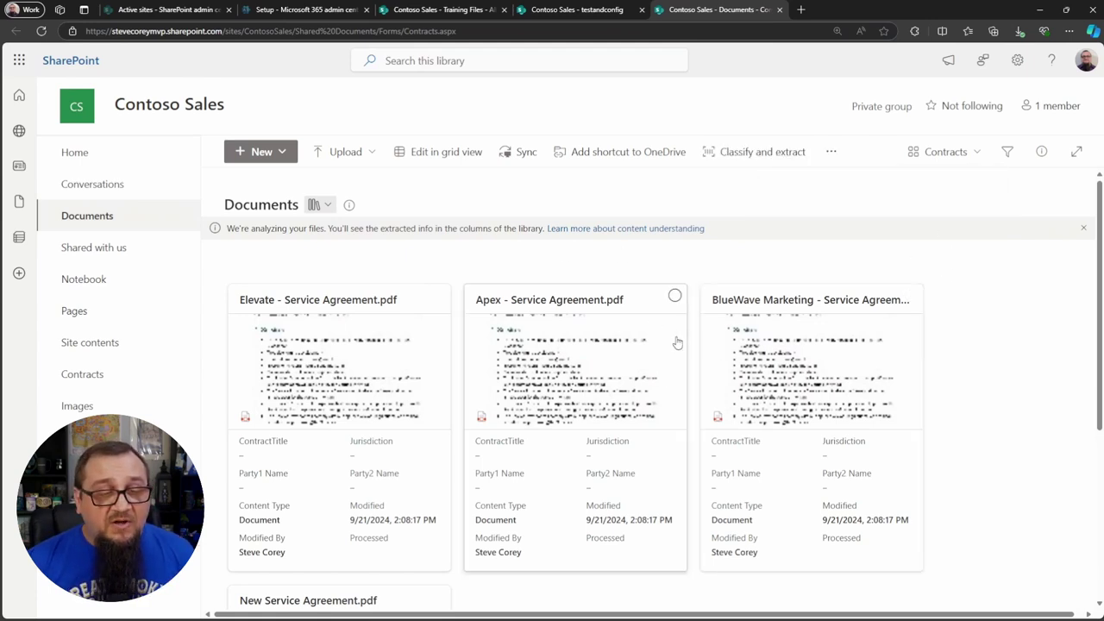
{"action": "left_click", "coordinate": [946, 152]}
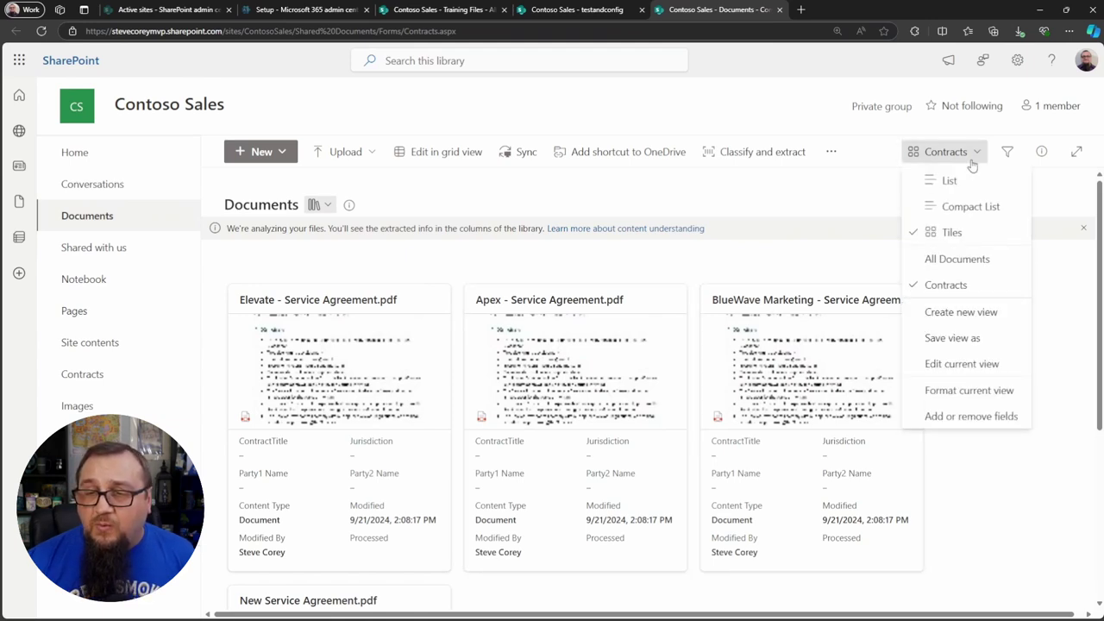
{"action": "left_click", "coordinate": [957, 183]}
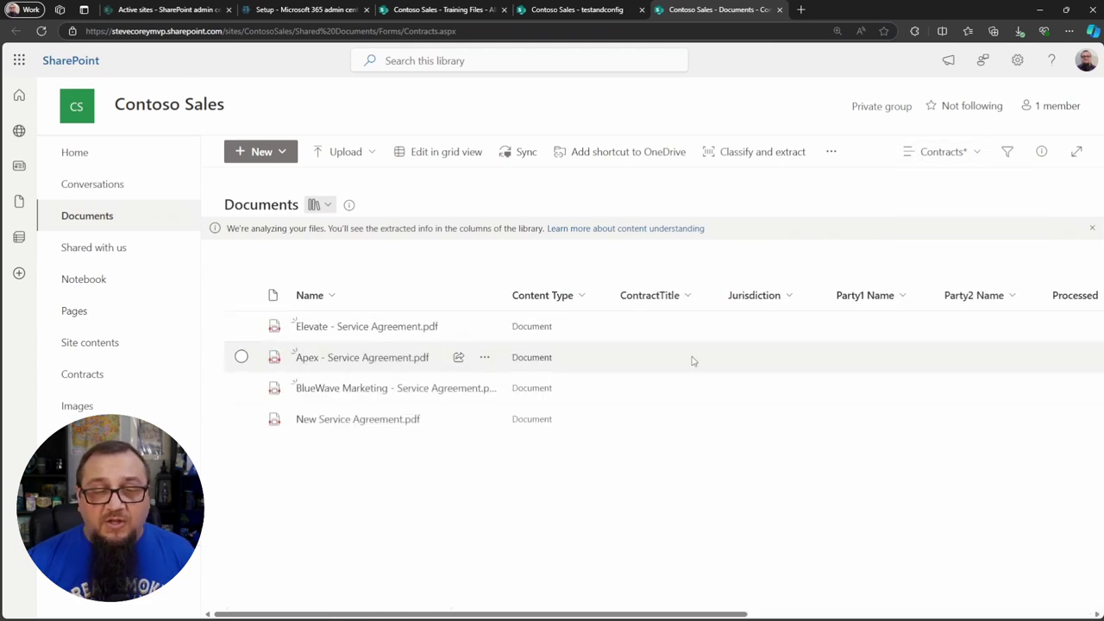
{"action": "mouse_move", "coordinate": [543, 612]}
{"action": "left_mouse_down"}
{"action": "mouse_move", "coordinate": [798, 610]}
{"action": "mouse_move", "coordinate": [554, 598]}
{"action": "left_mouse_up"}
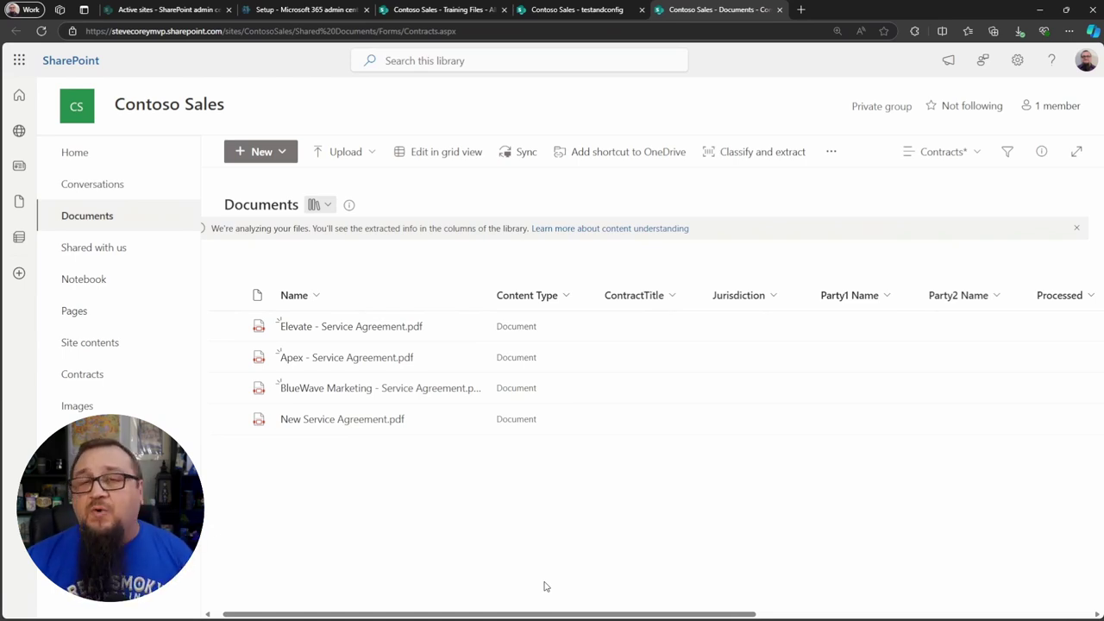
Scroll across the list to review ContractTitle, Jurisdiction, Party1 Name, Party2 Name and Processing status.
{"action": "left_click_drag", "start_coordinate": [544, 601], "coordinate": [627, 590]}
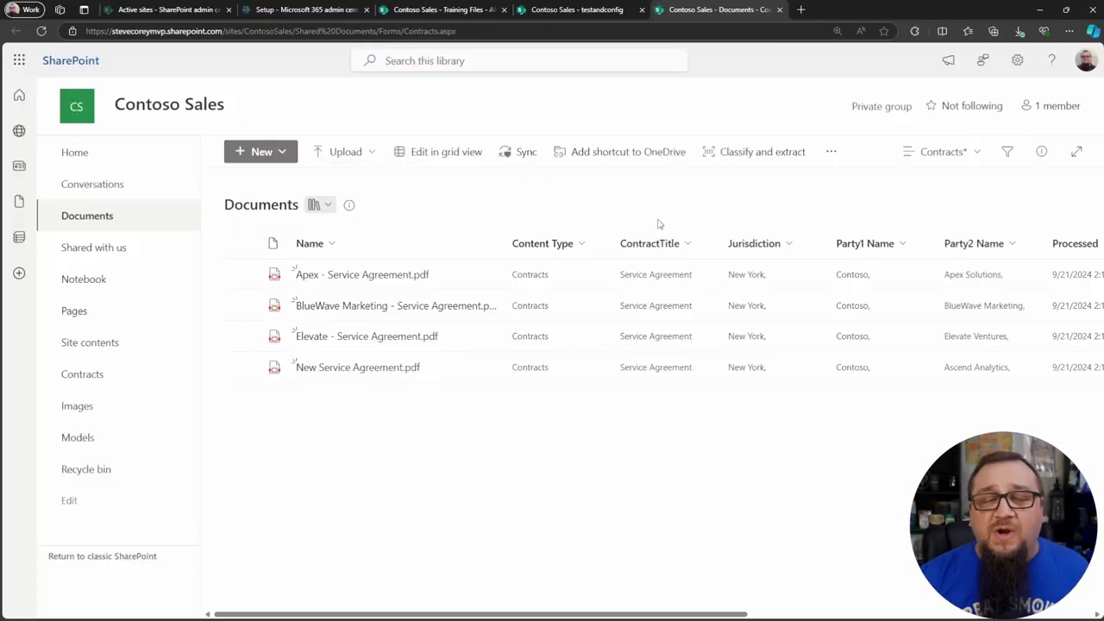
{"action": "left_click_drag", "start_coordinate": [583, 612], "coordinate": [733, 609]}
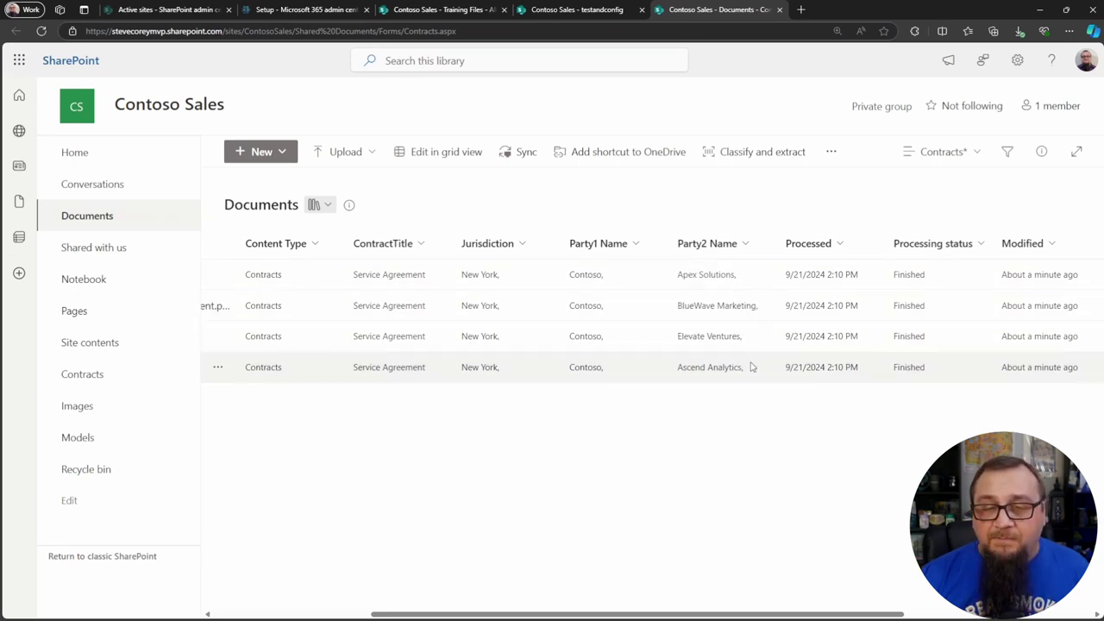
{"action": "left_click_drag", "start_coordinate": [805, 616], "coordinate": [632, 603]}
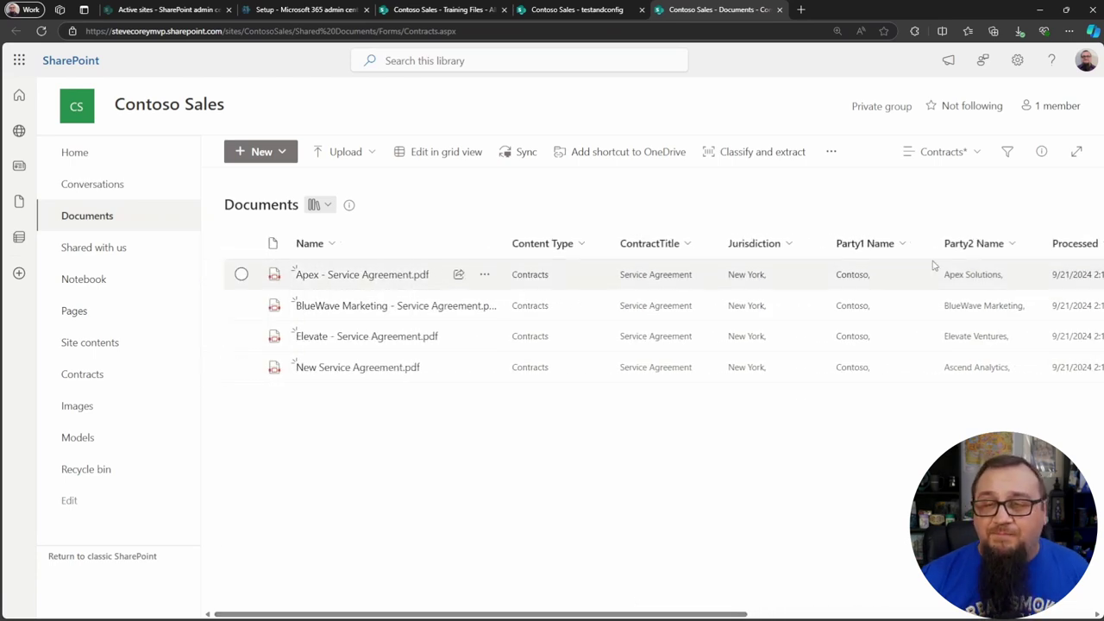
Switch the Contracts view to Tiles so each agreement card shows its extracted details.
{"action": "left_click", "coordinate": [934, 152]}
{"action": "left_click", "coordinate": [925, 229]}
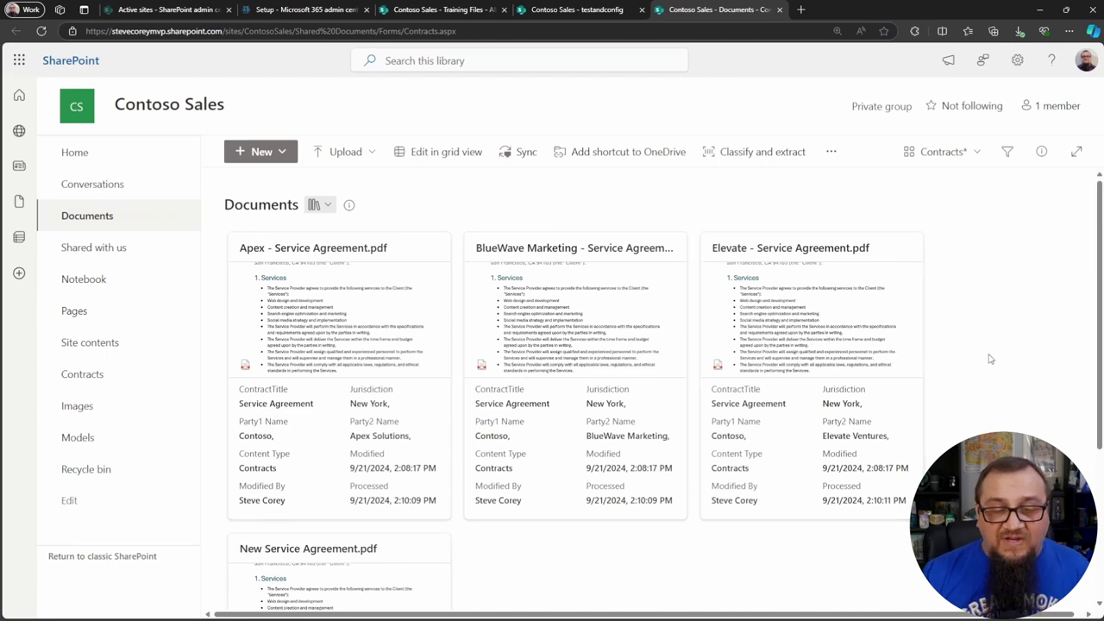
{"action": "scroll", "coordinate": [990, 358], "scroll_direction": "down", "scroll_amount": 1}
{"action": "scroll", "coordinate": [990, 359], "scroll_direction": "up", "scroll_amount": 1}
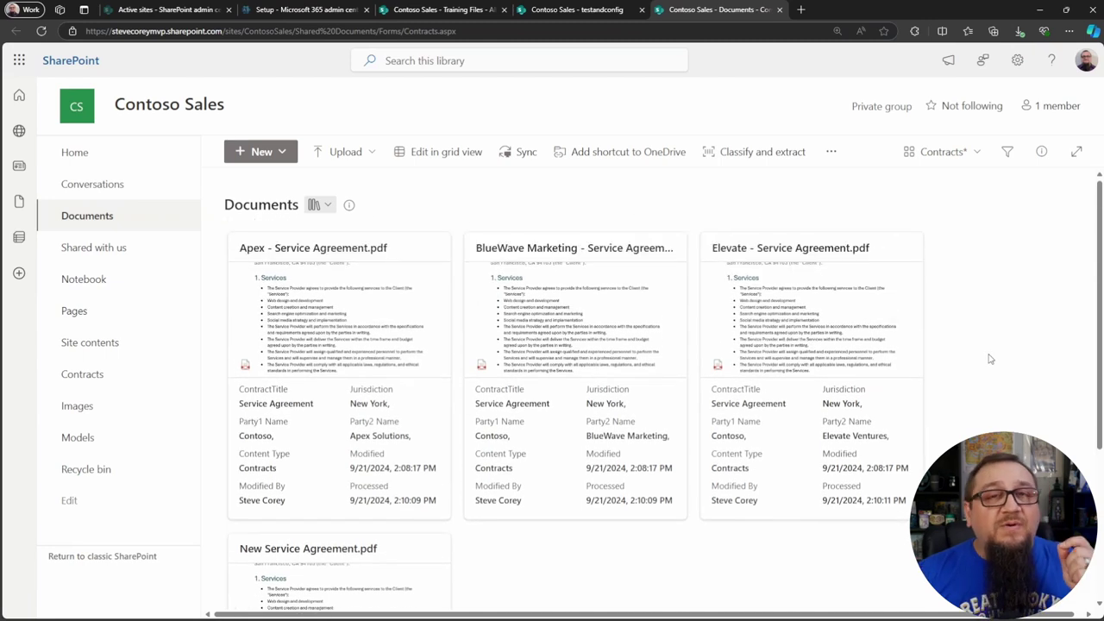